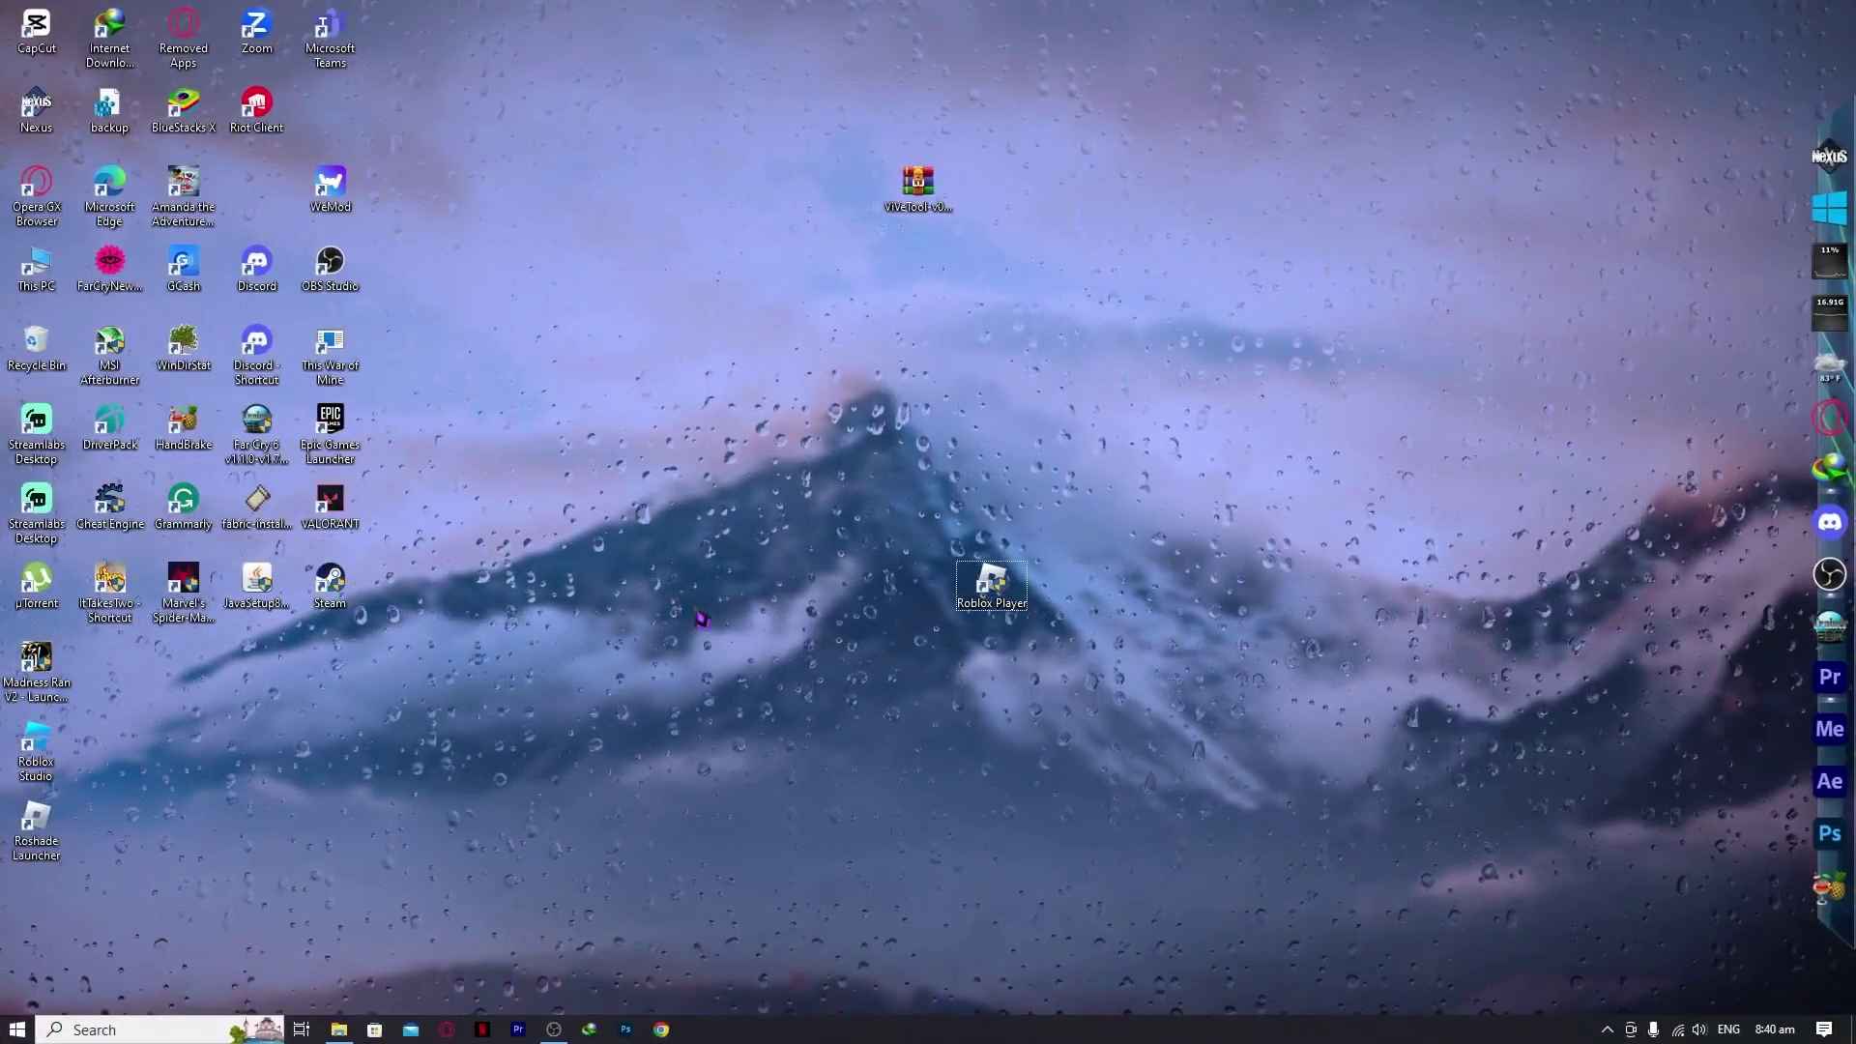
- Bring up the Start menu listing recently added apps like Roblox Player and Roblox Studio
left_click(479, 733)
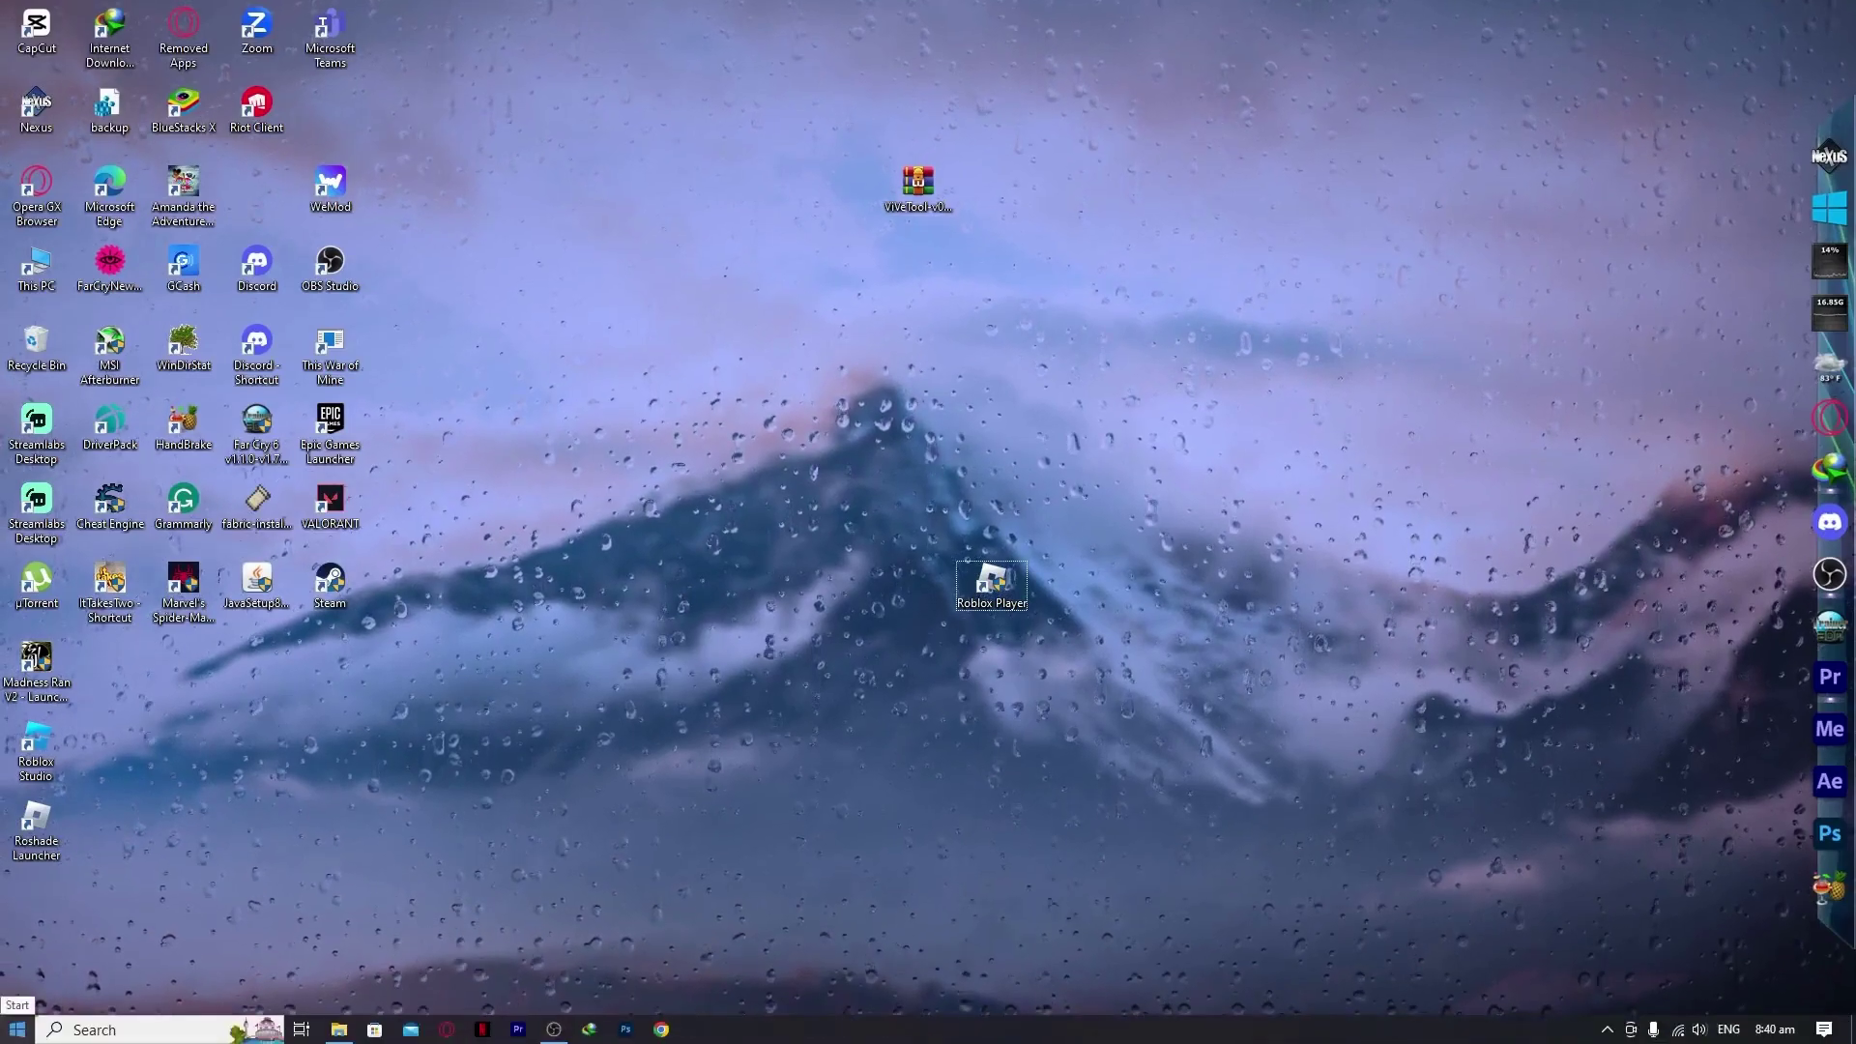
- Search 'system info' and launch System Information on its system summary
left_click(17, 1028)
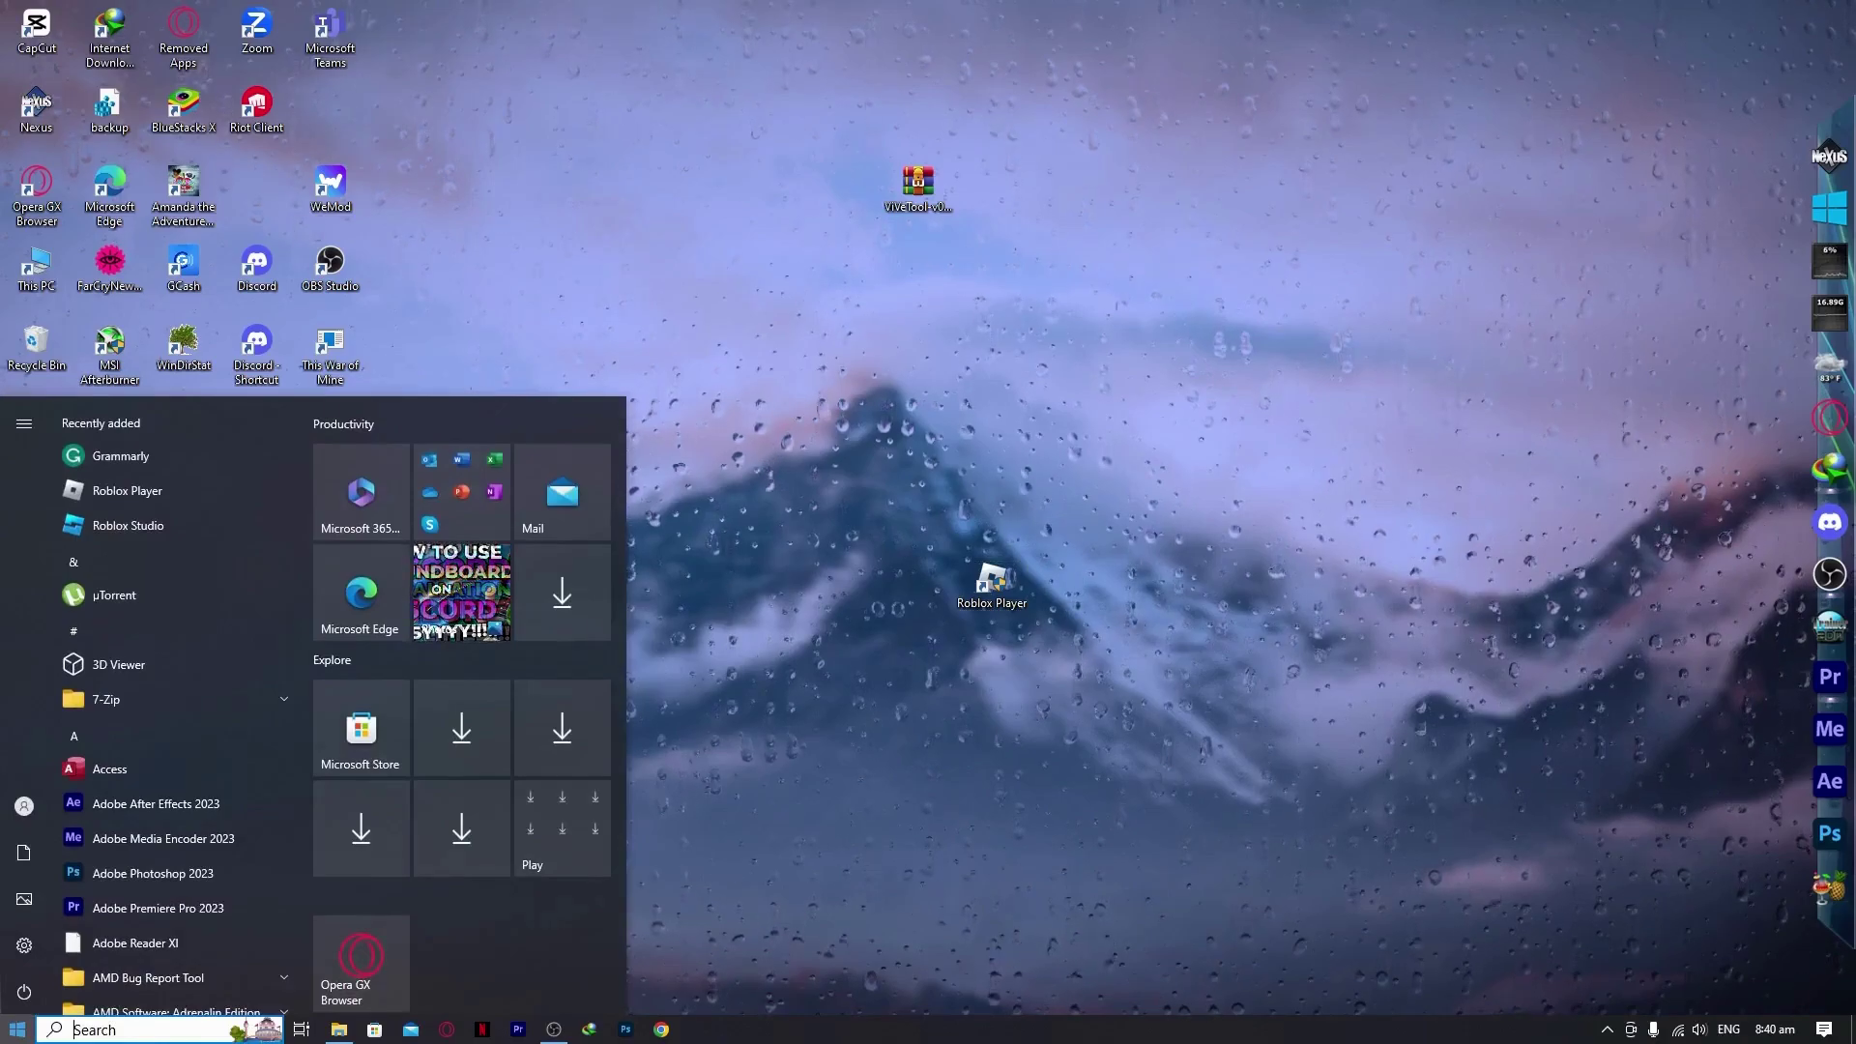
type("sy")
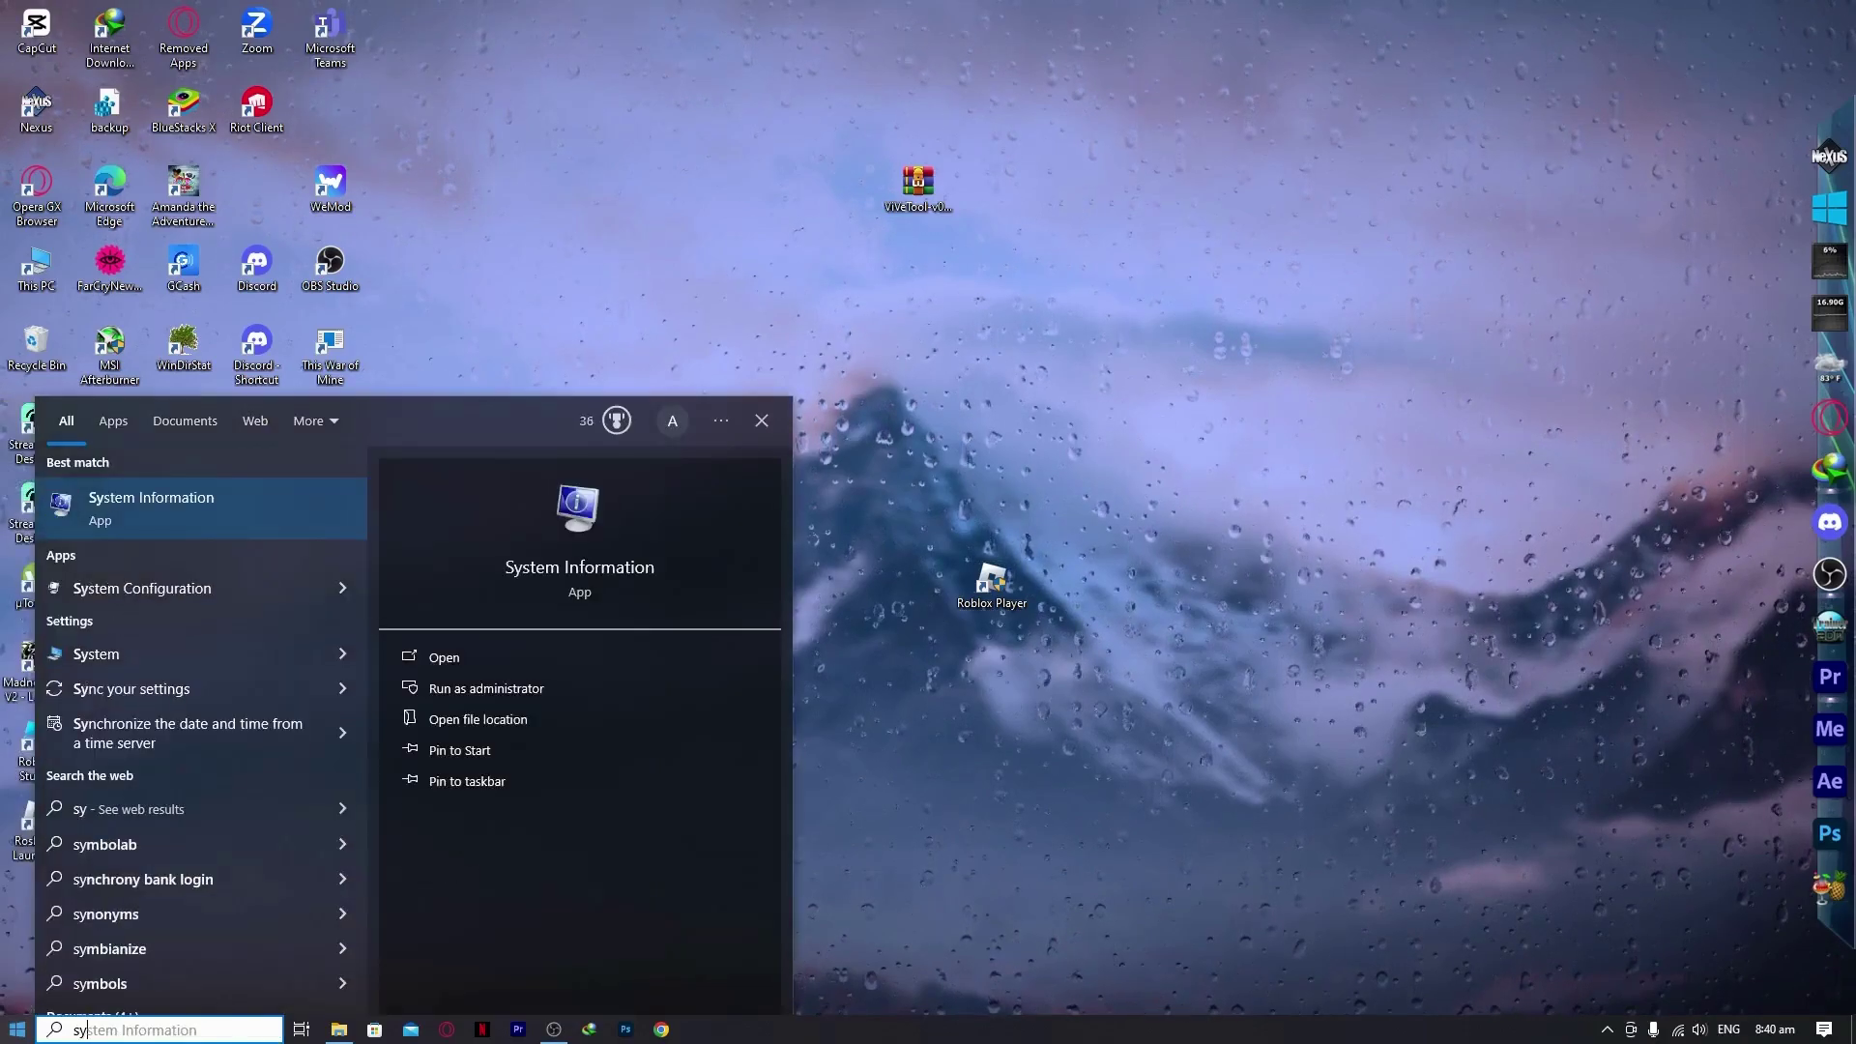
type("s")
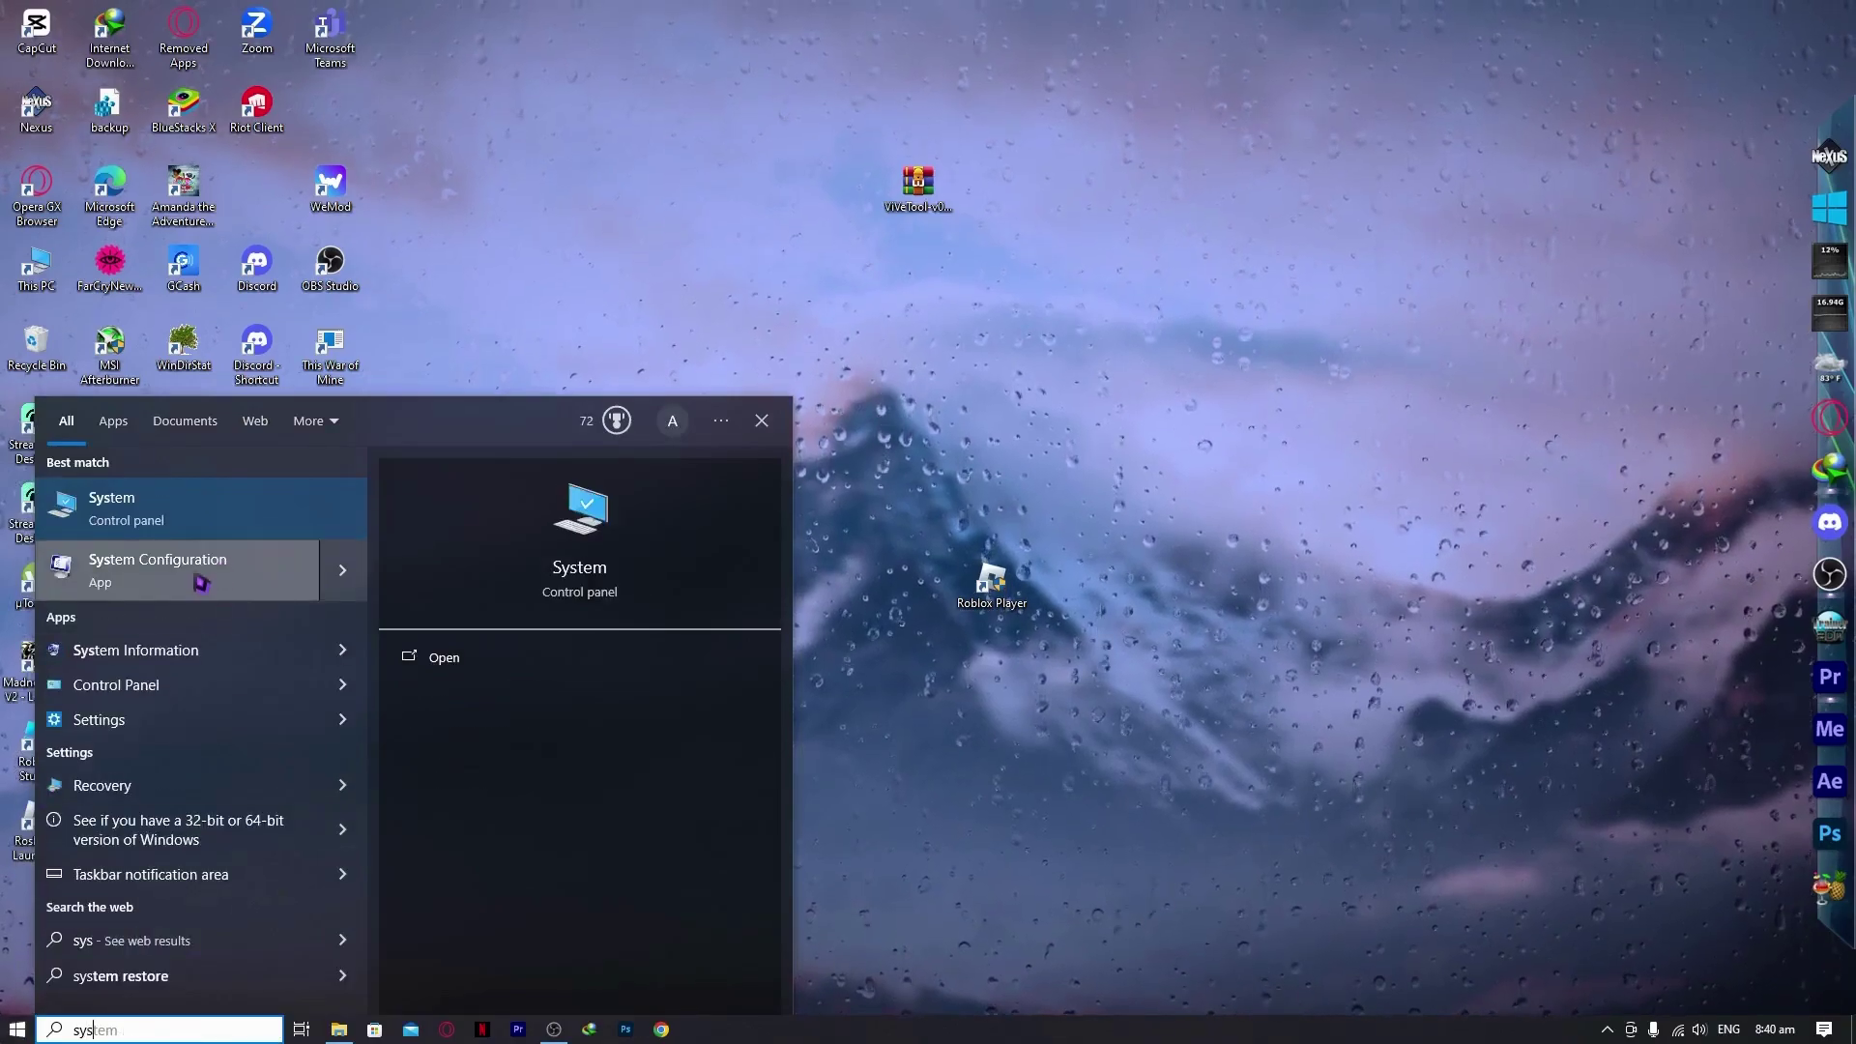
type("tem info")
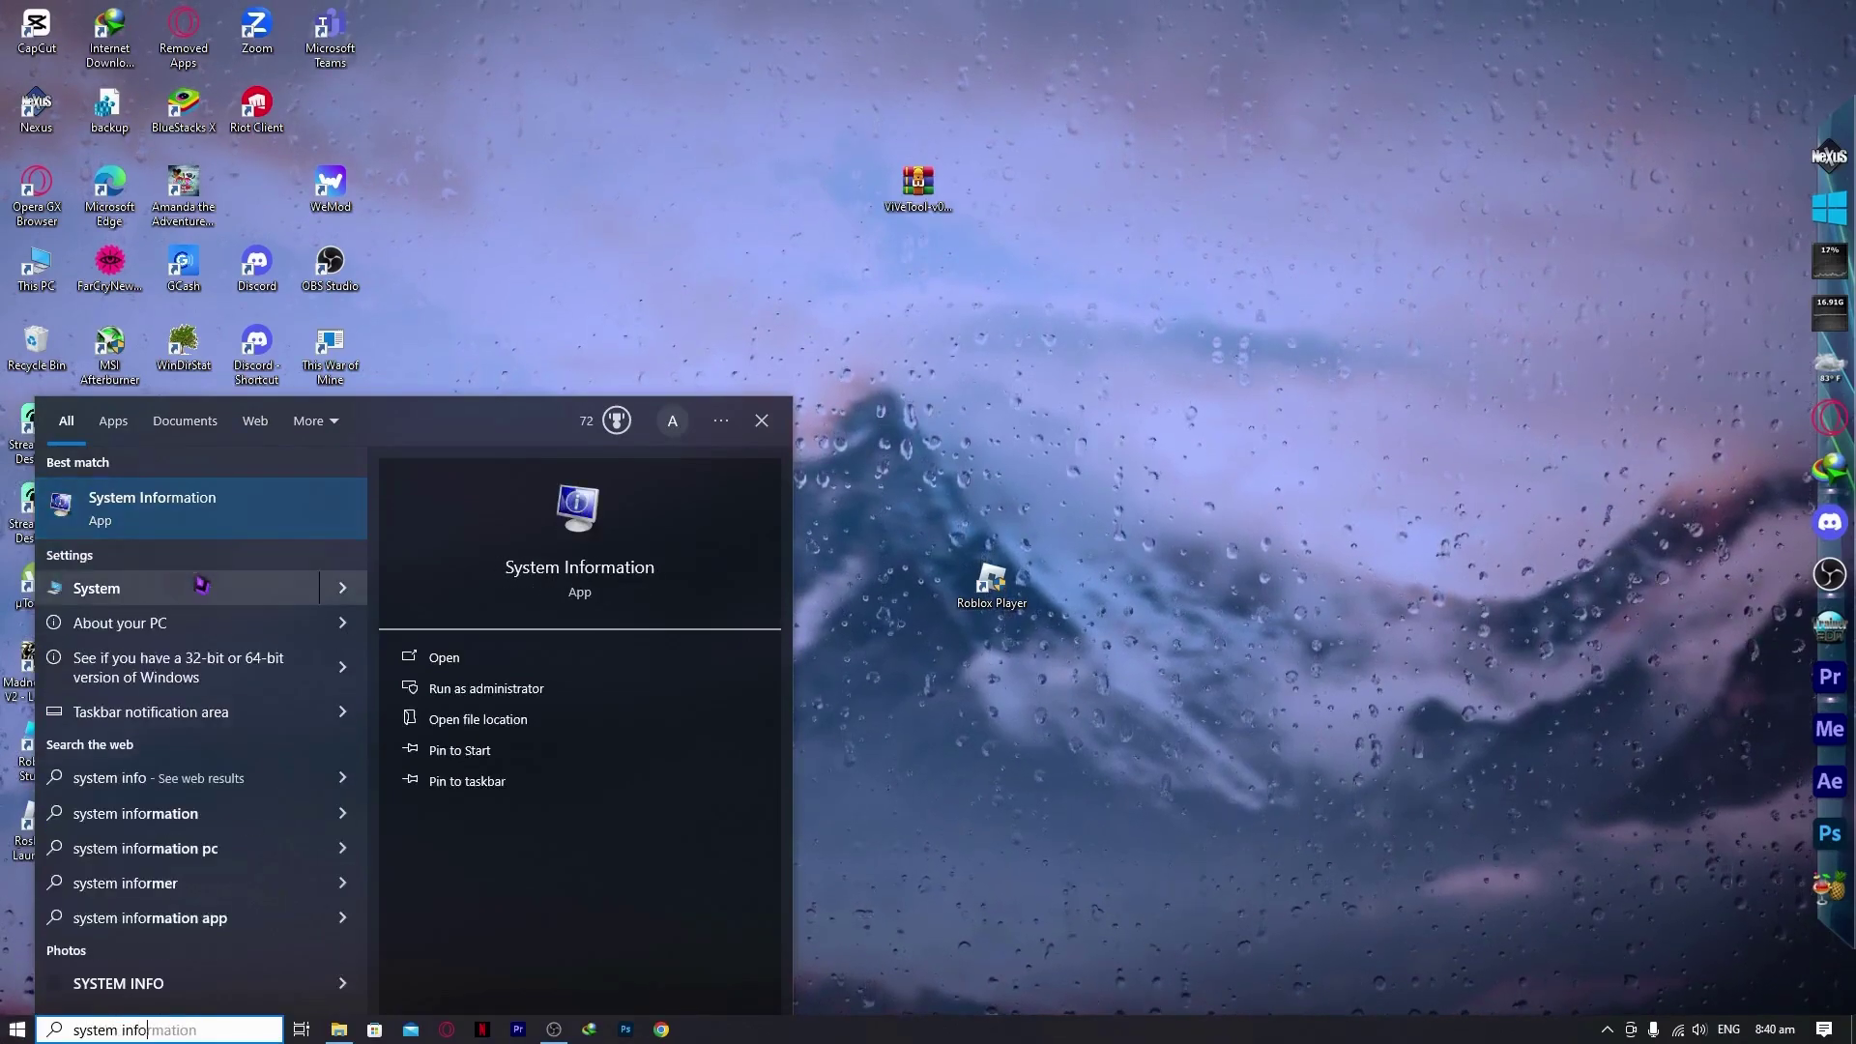
left_click(186, 521)
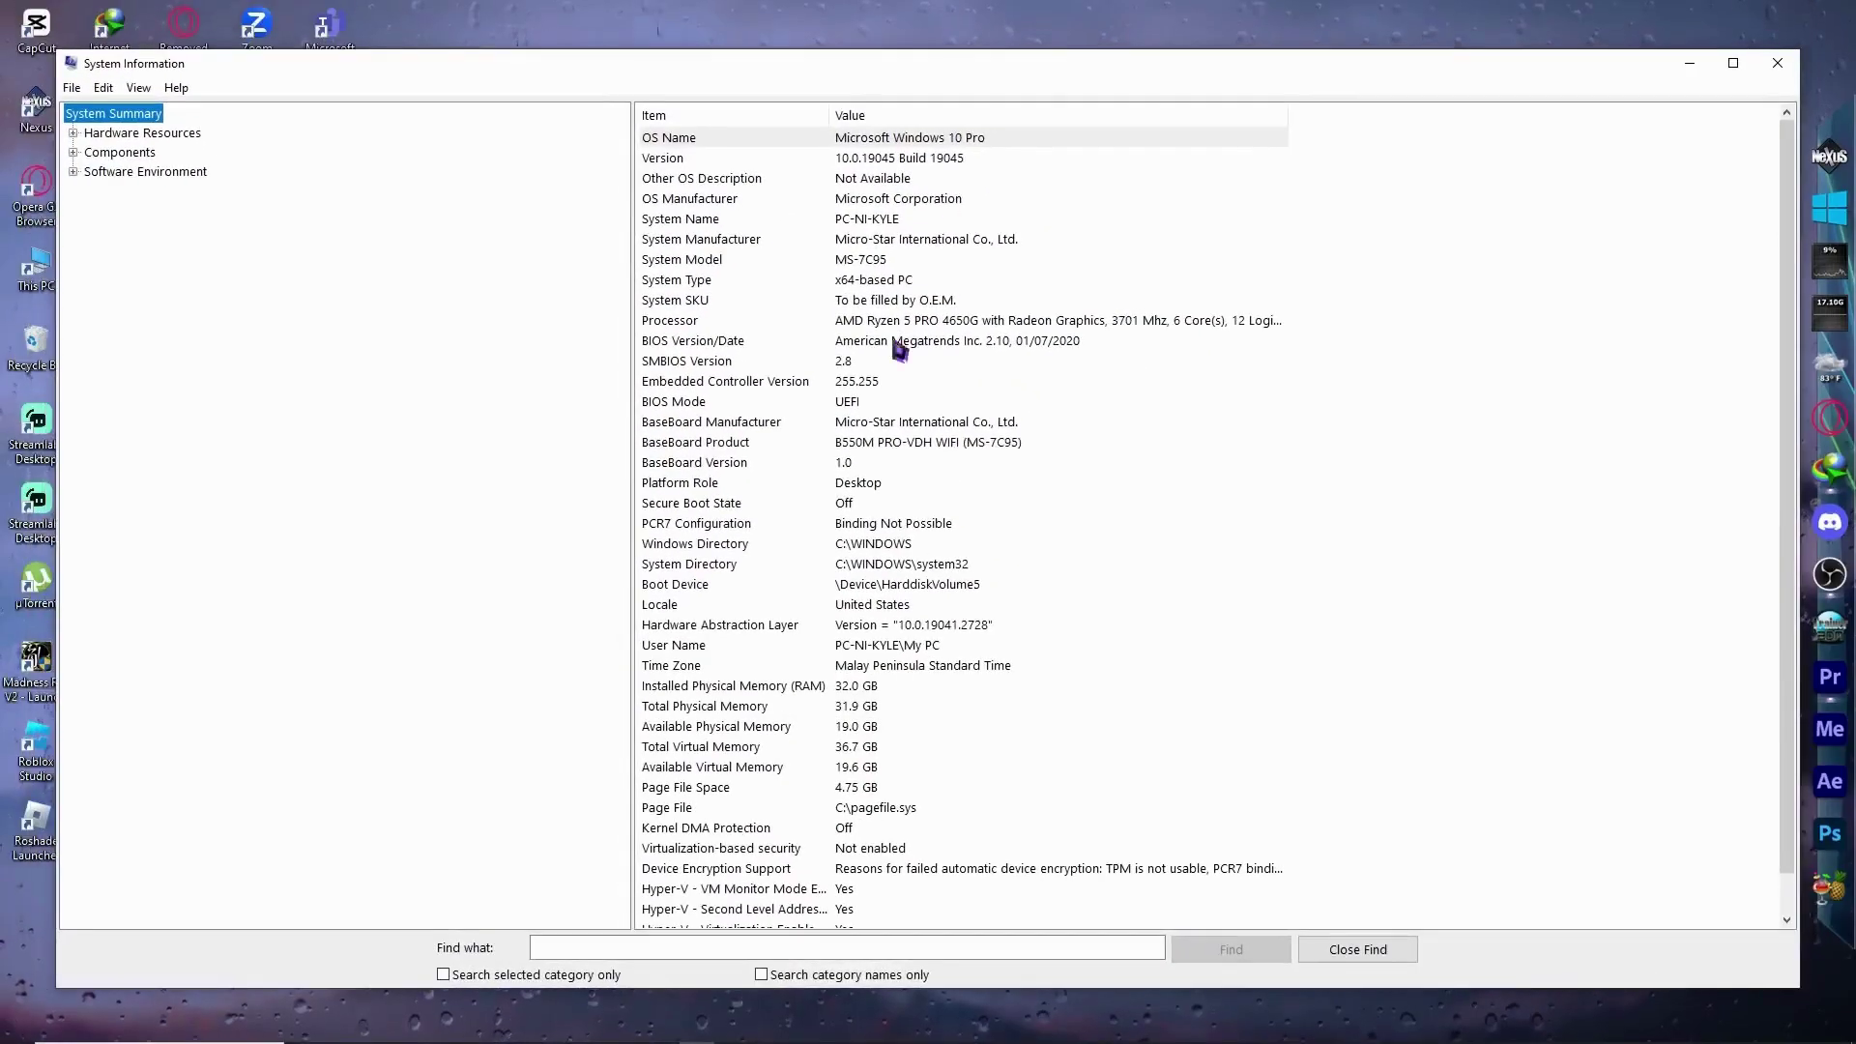
- Read System Model and System Type (x64-based PC), then close System Information
left_click(833, 296)
left_click(833, 264)
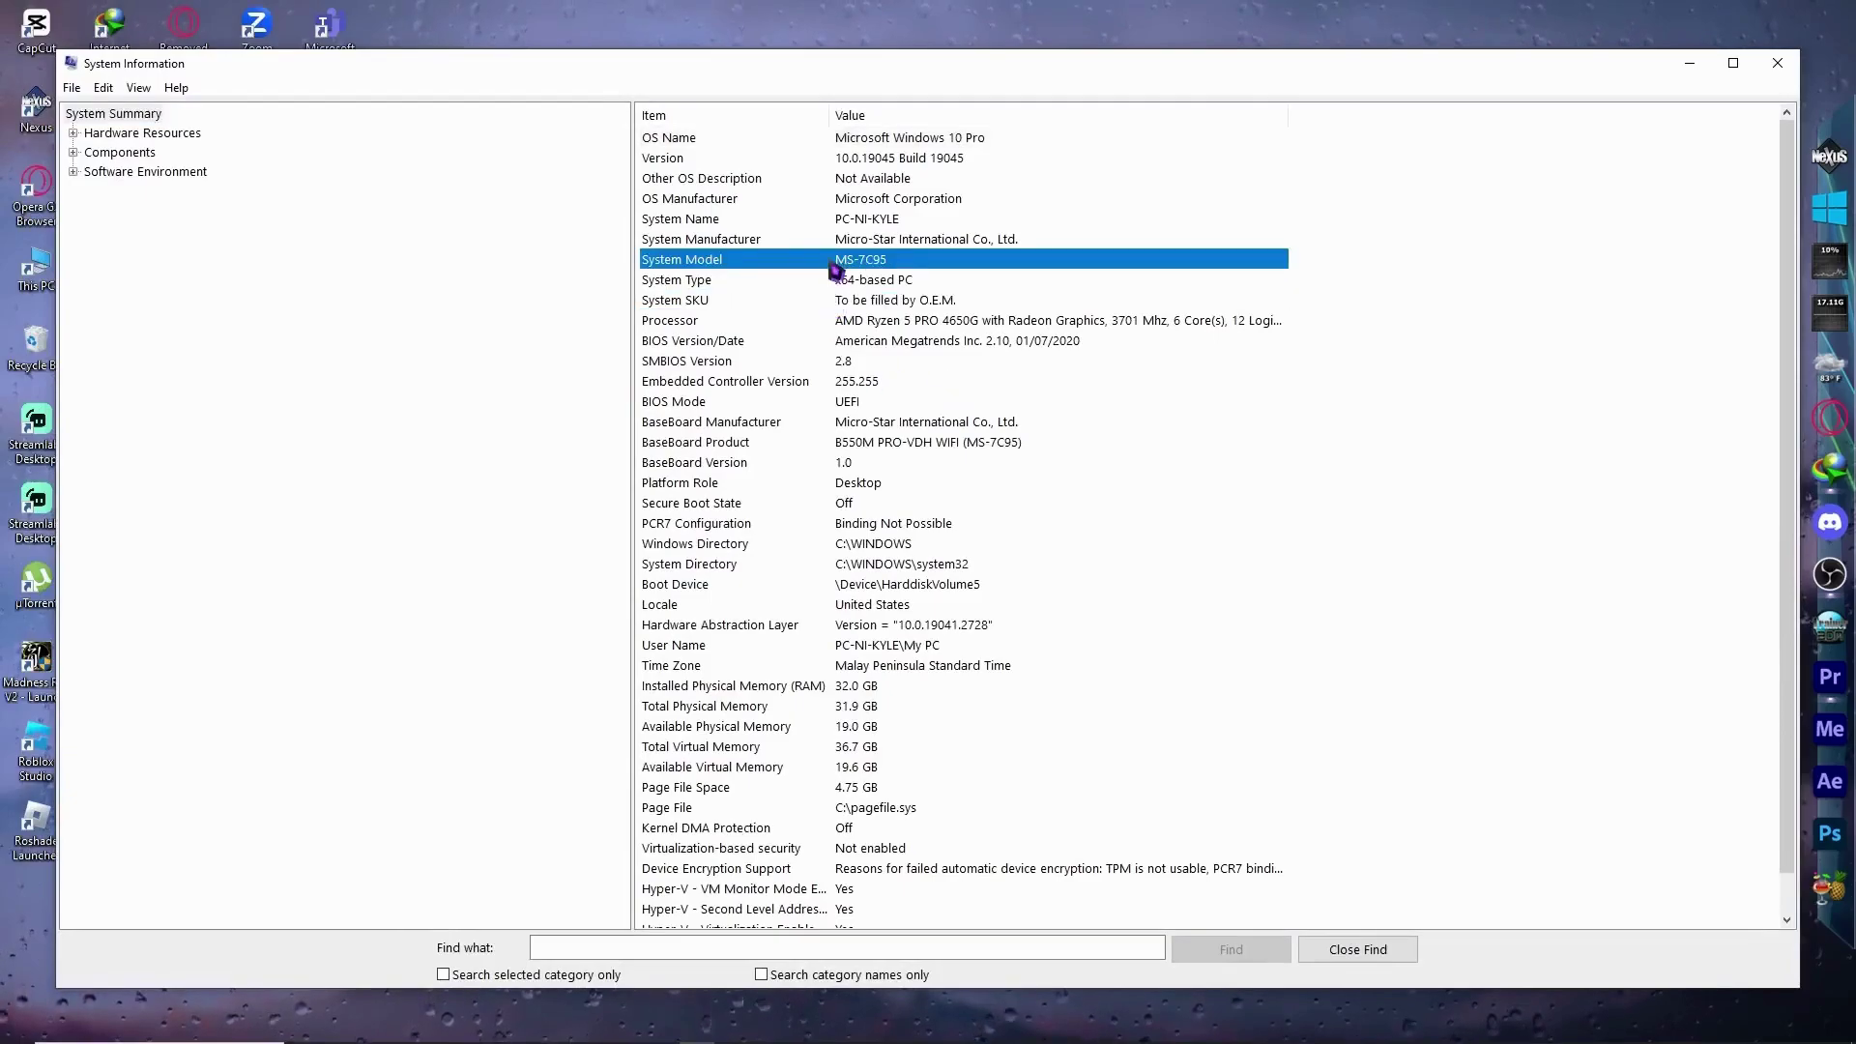
left_click(857, 284)
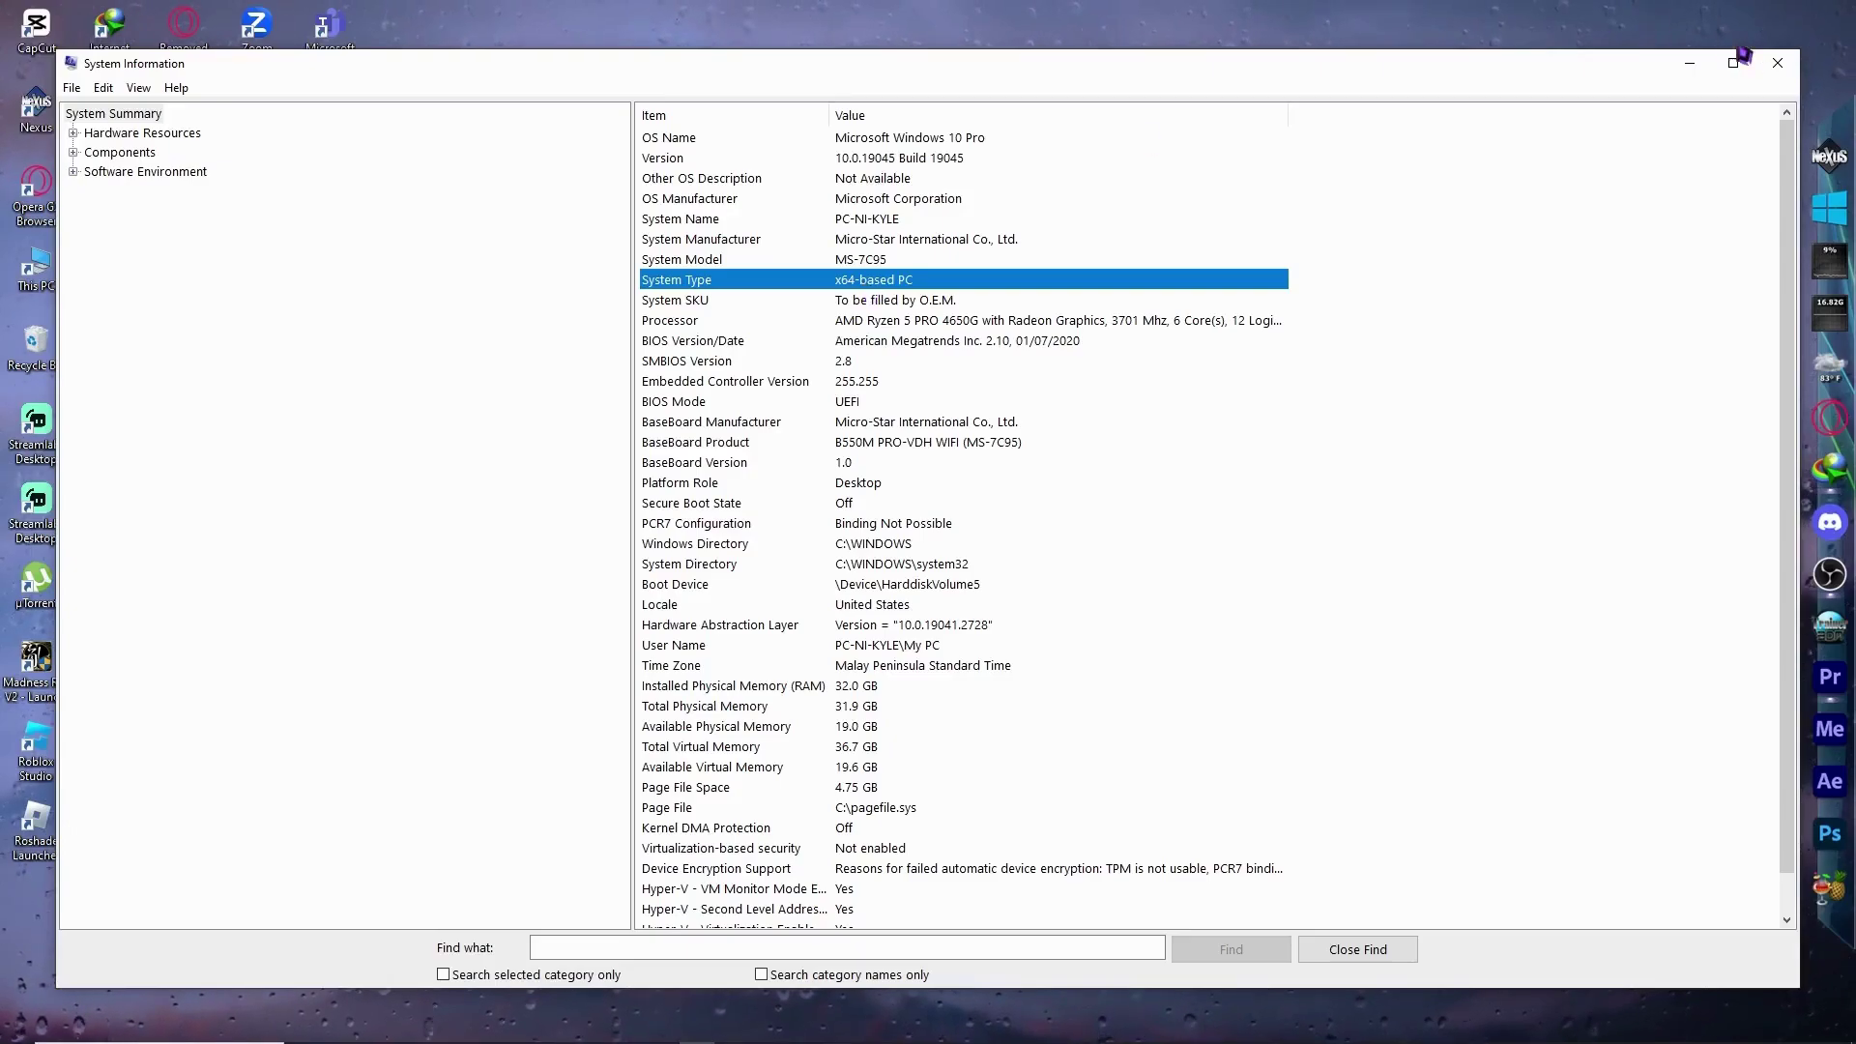
left_click(1779, 68)
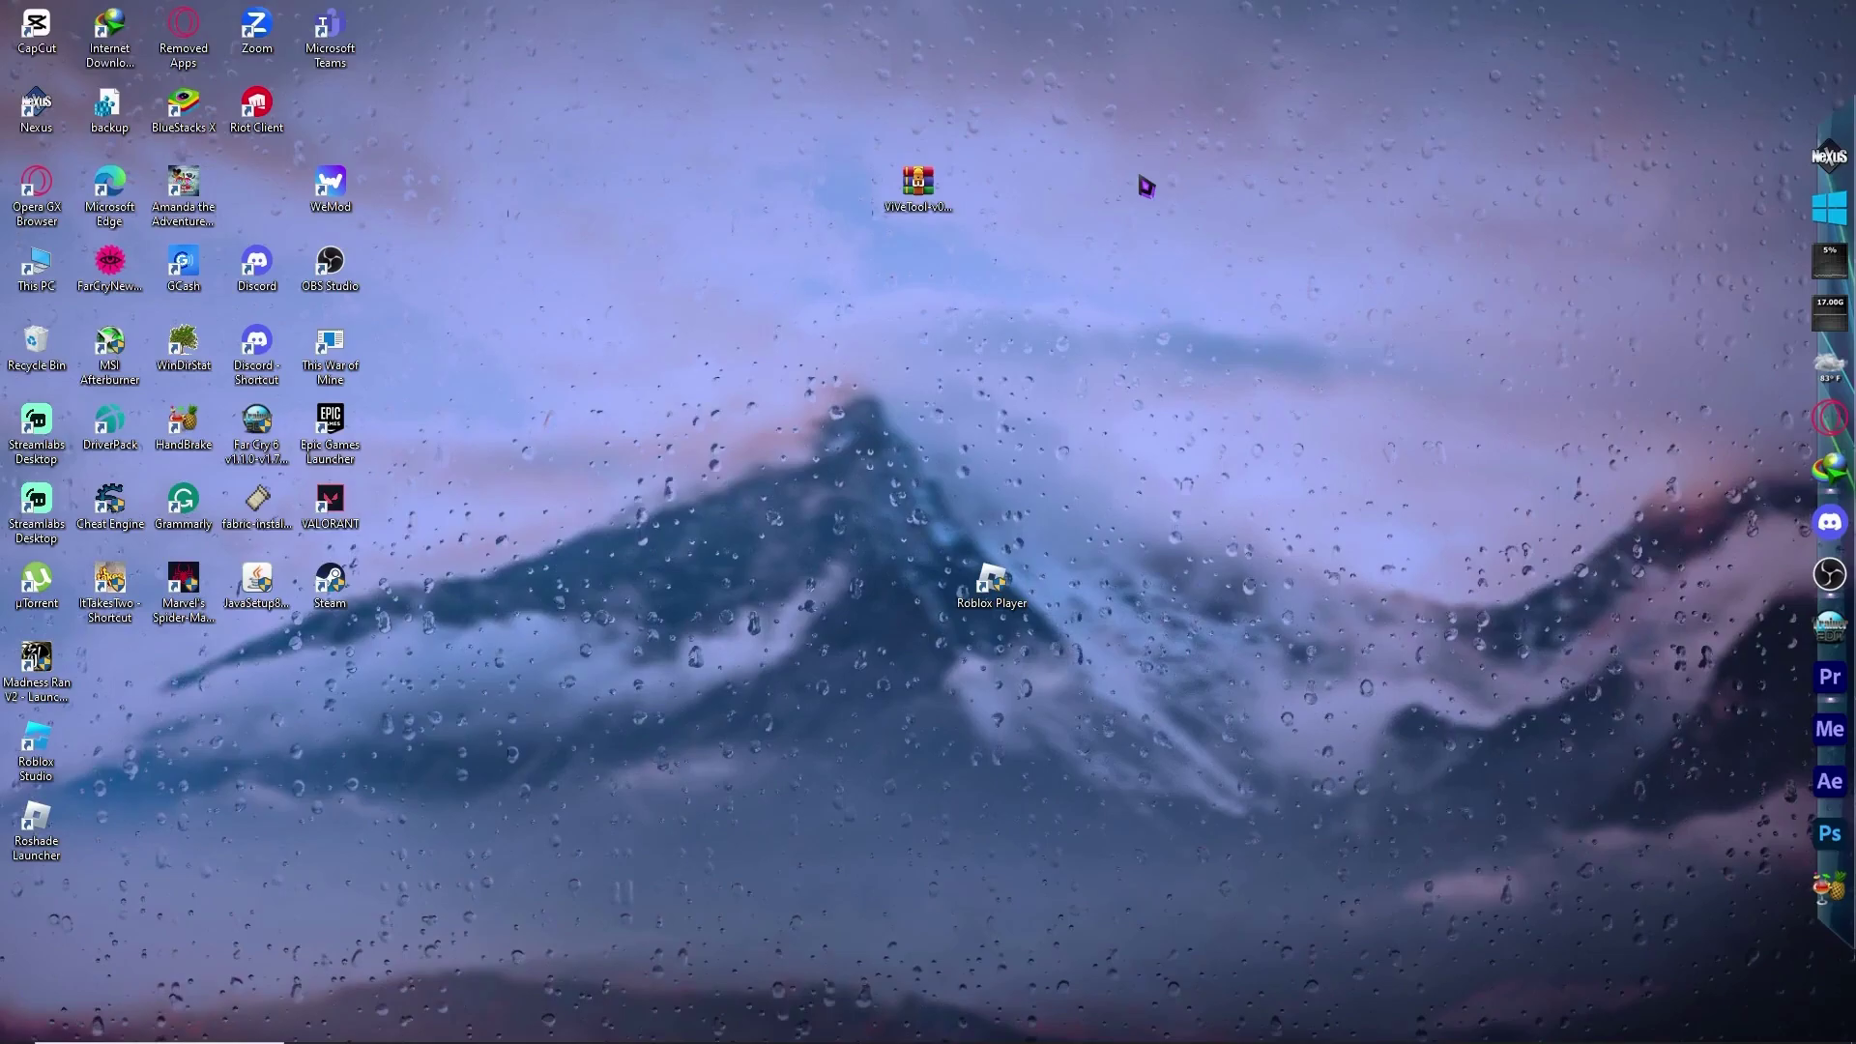
- Bring up the taskbar context menu that offers Task Manager
left_click(1270, 354)
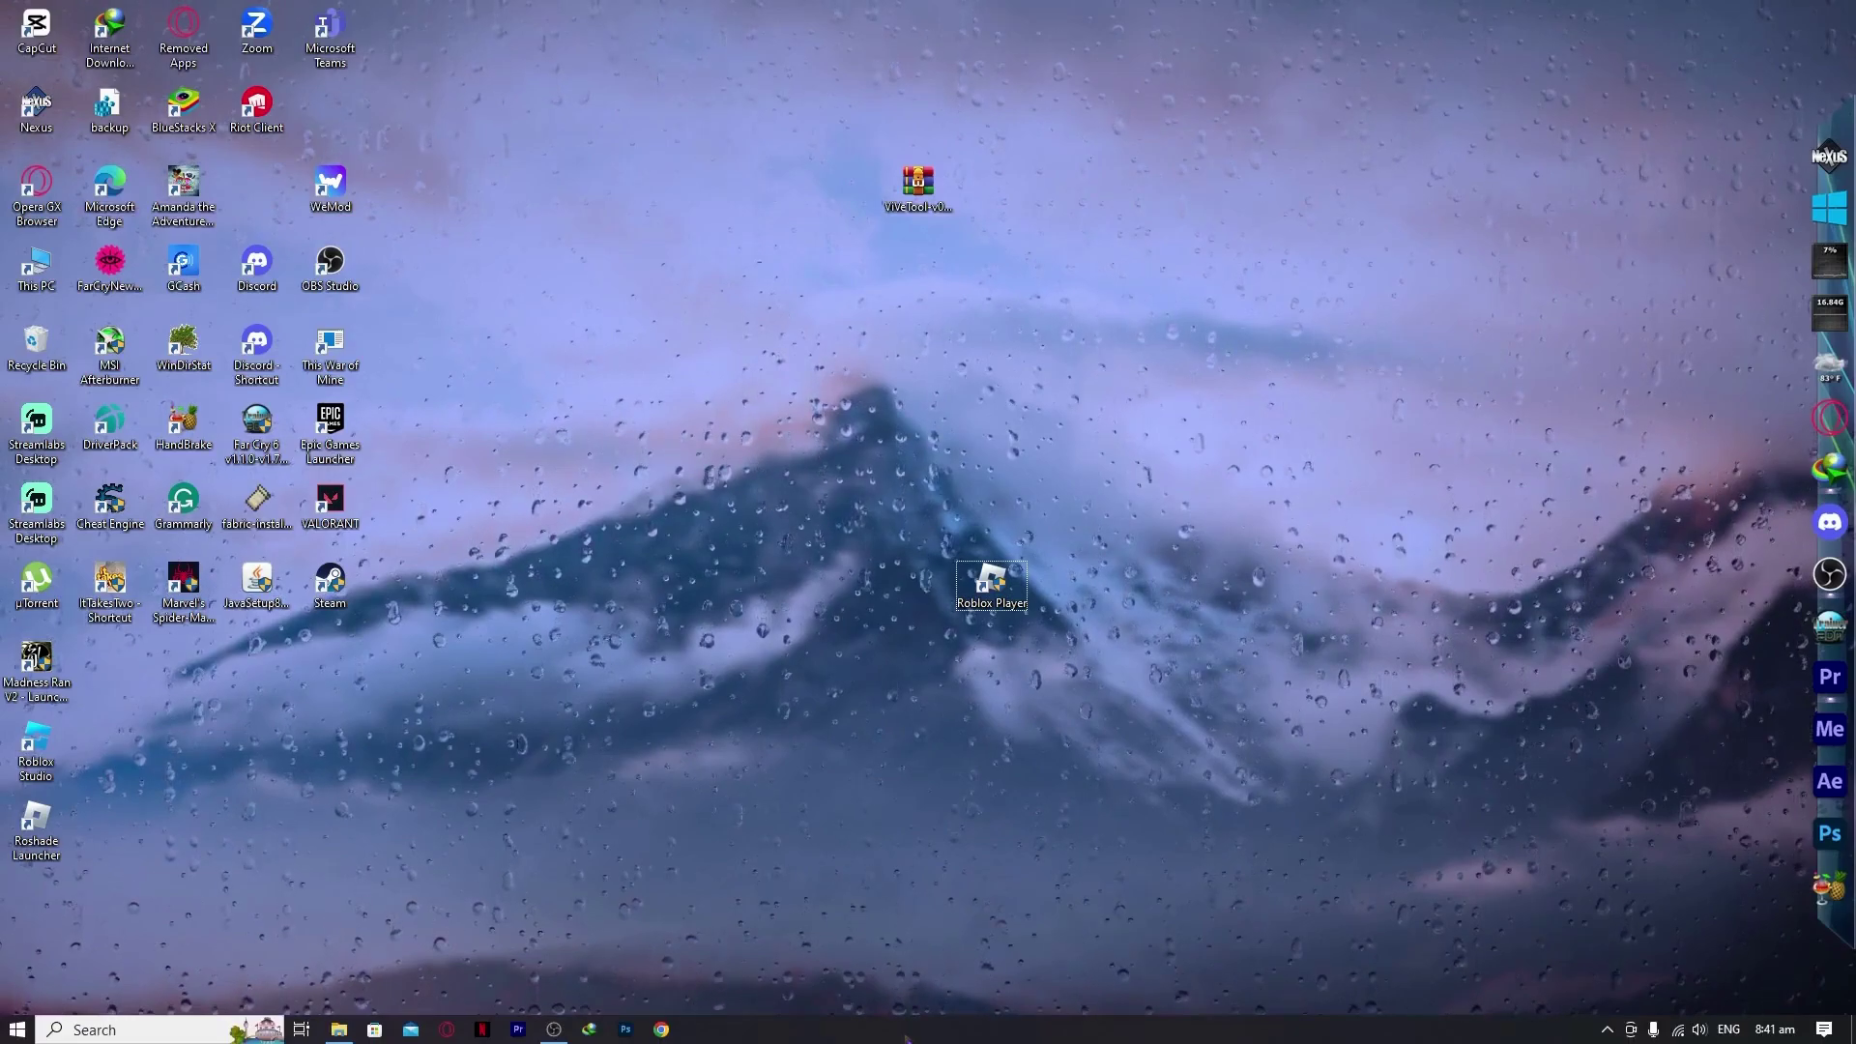
right_click(906, 1032)
left_click(890, 958)
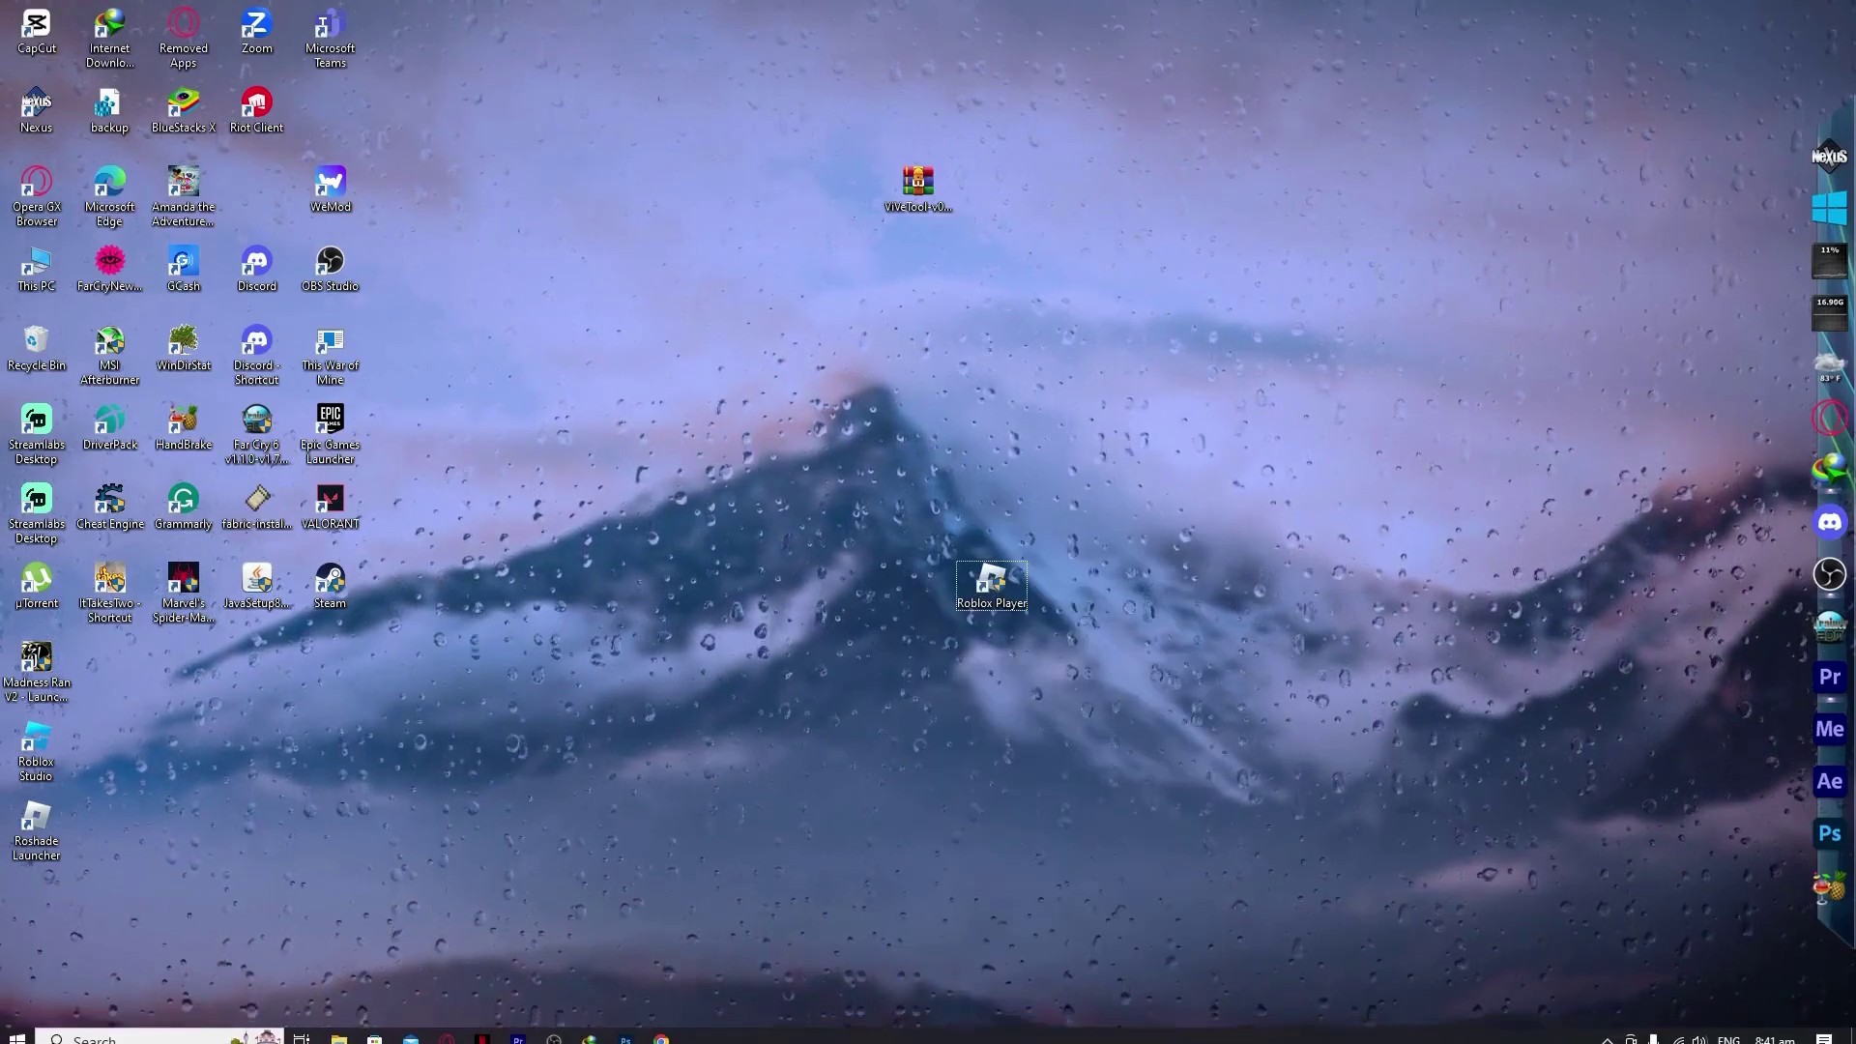
right_click(847, 1032)
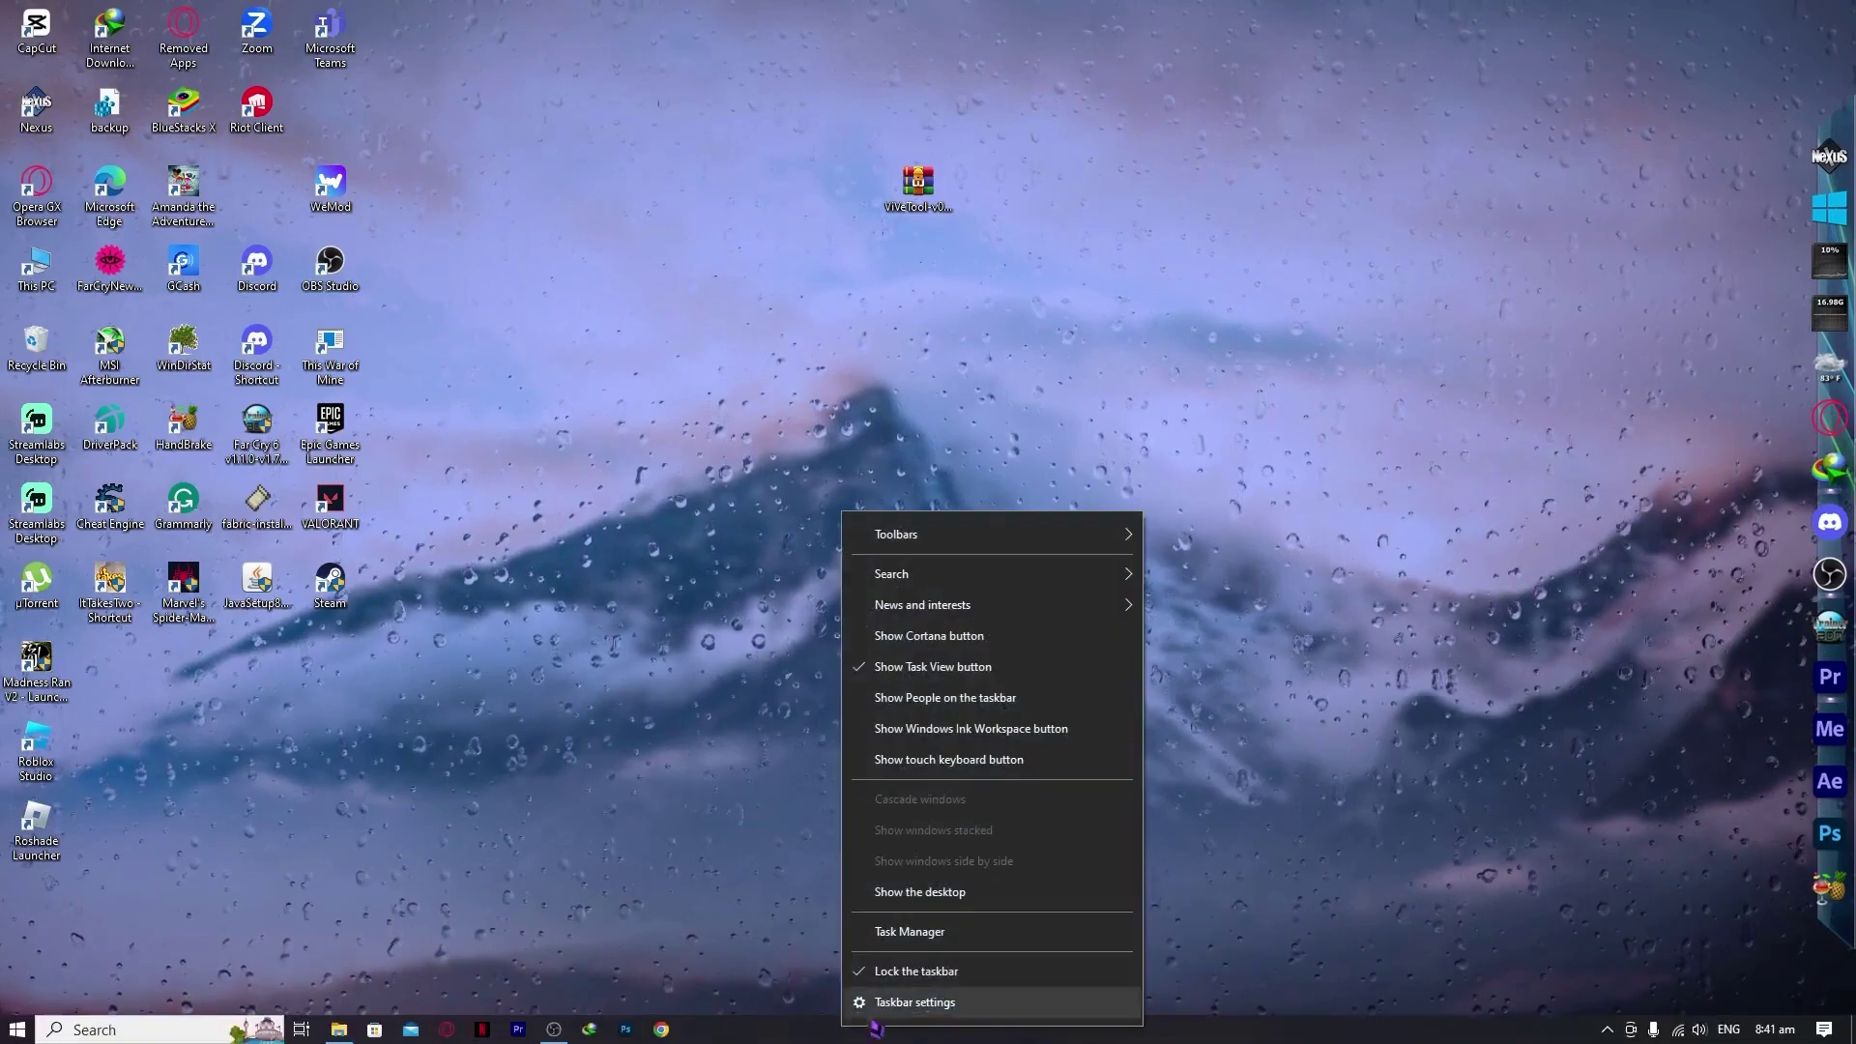
- Launch Task Manager, review the Processes list and memory use, then close it
left_click(928, 957)
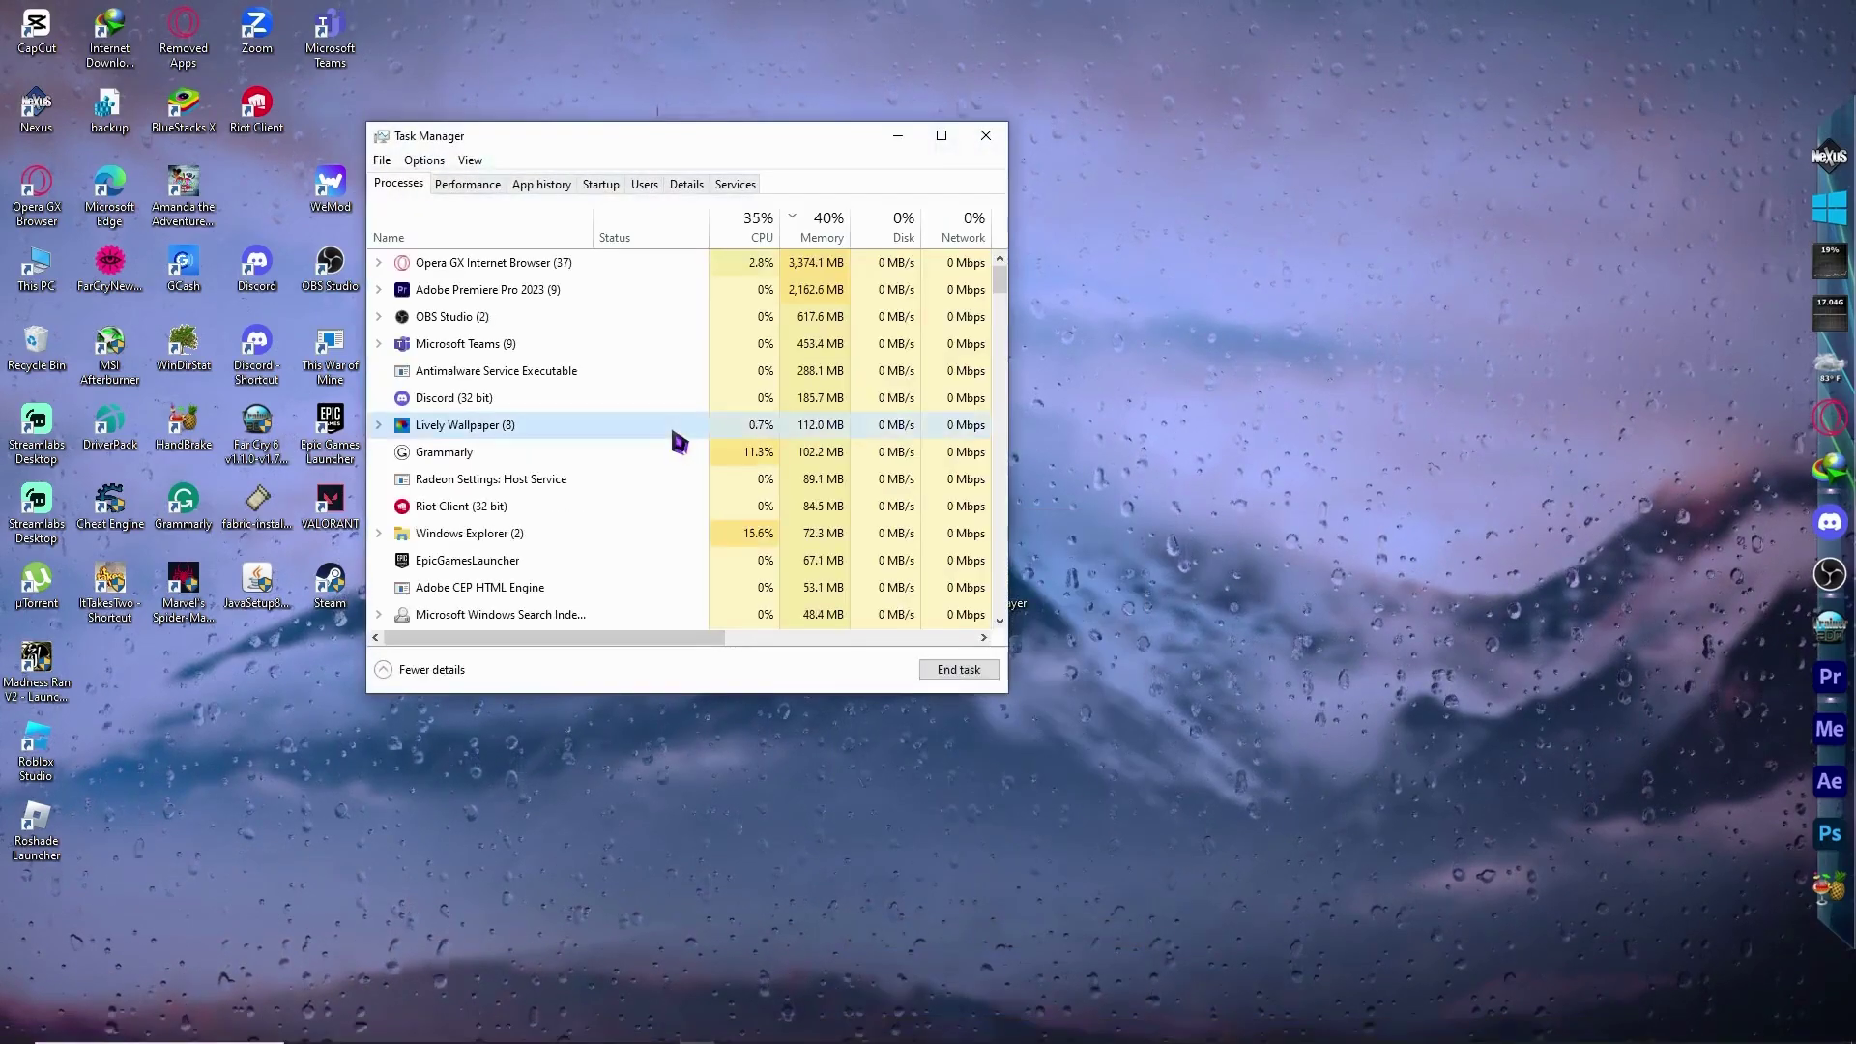
scroll(691, 435, "down", 2)
scroll(691, 435, "down", 3)
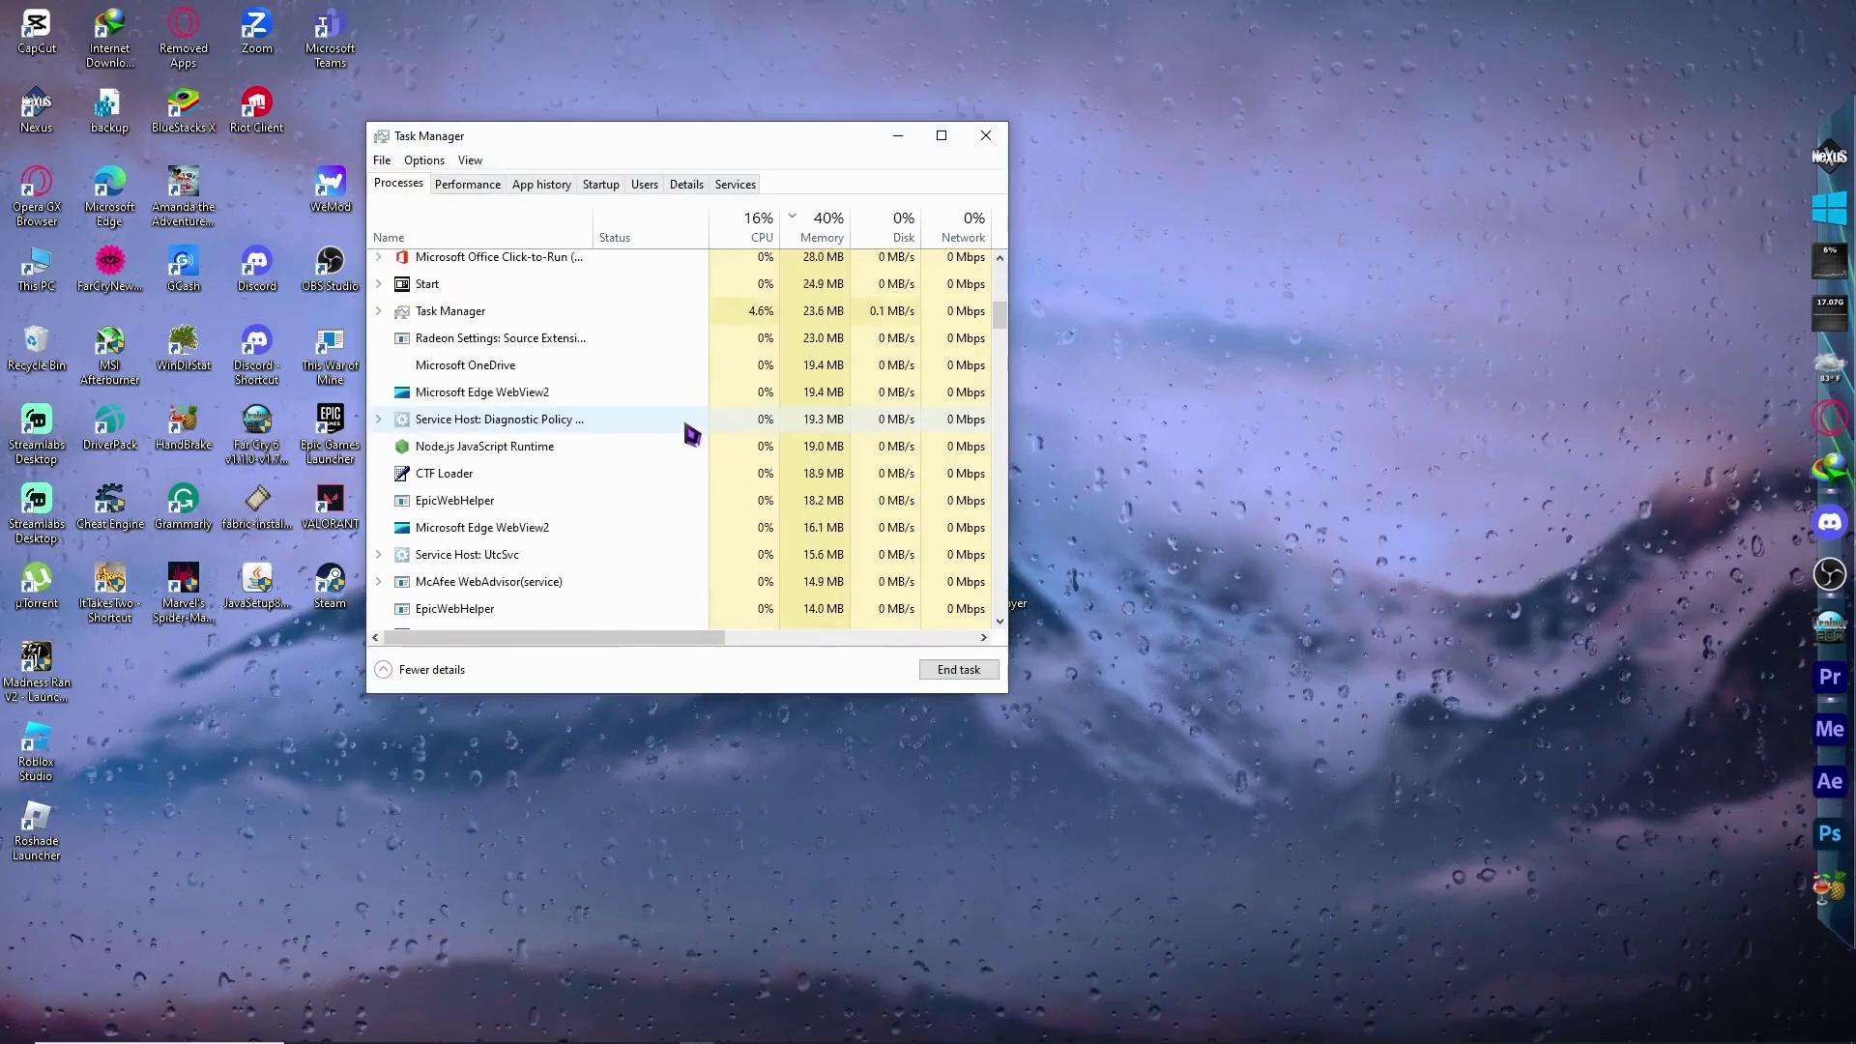
scroll(680, 435, "up", 2)
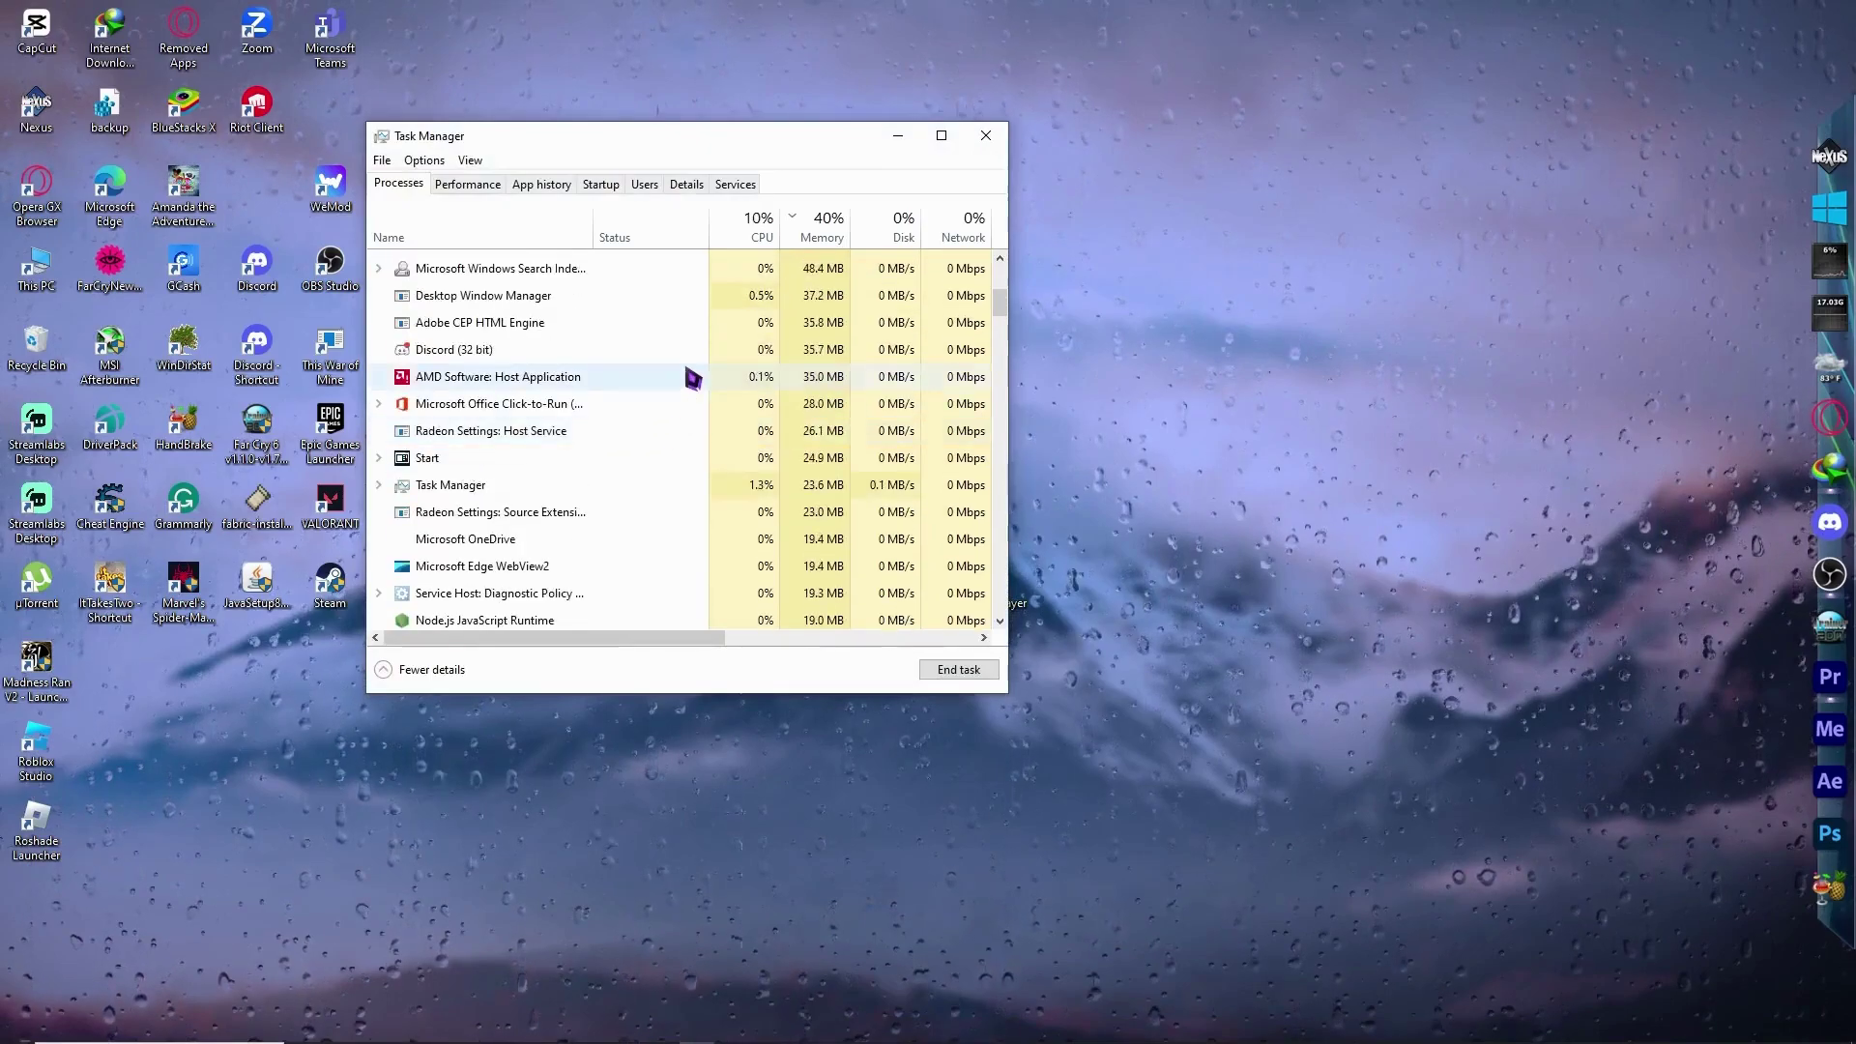
scroll(692, 377, "down", 2)
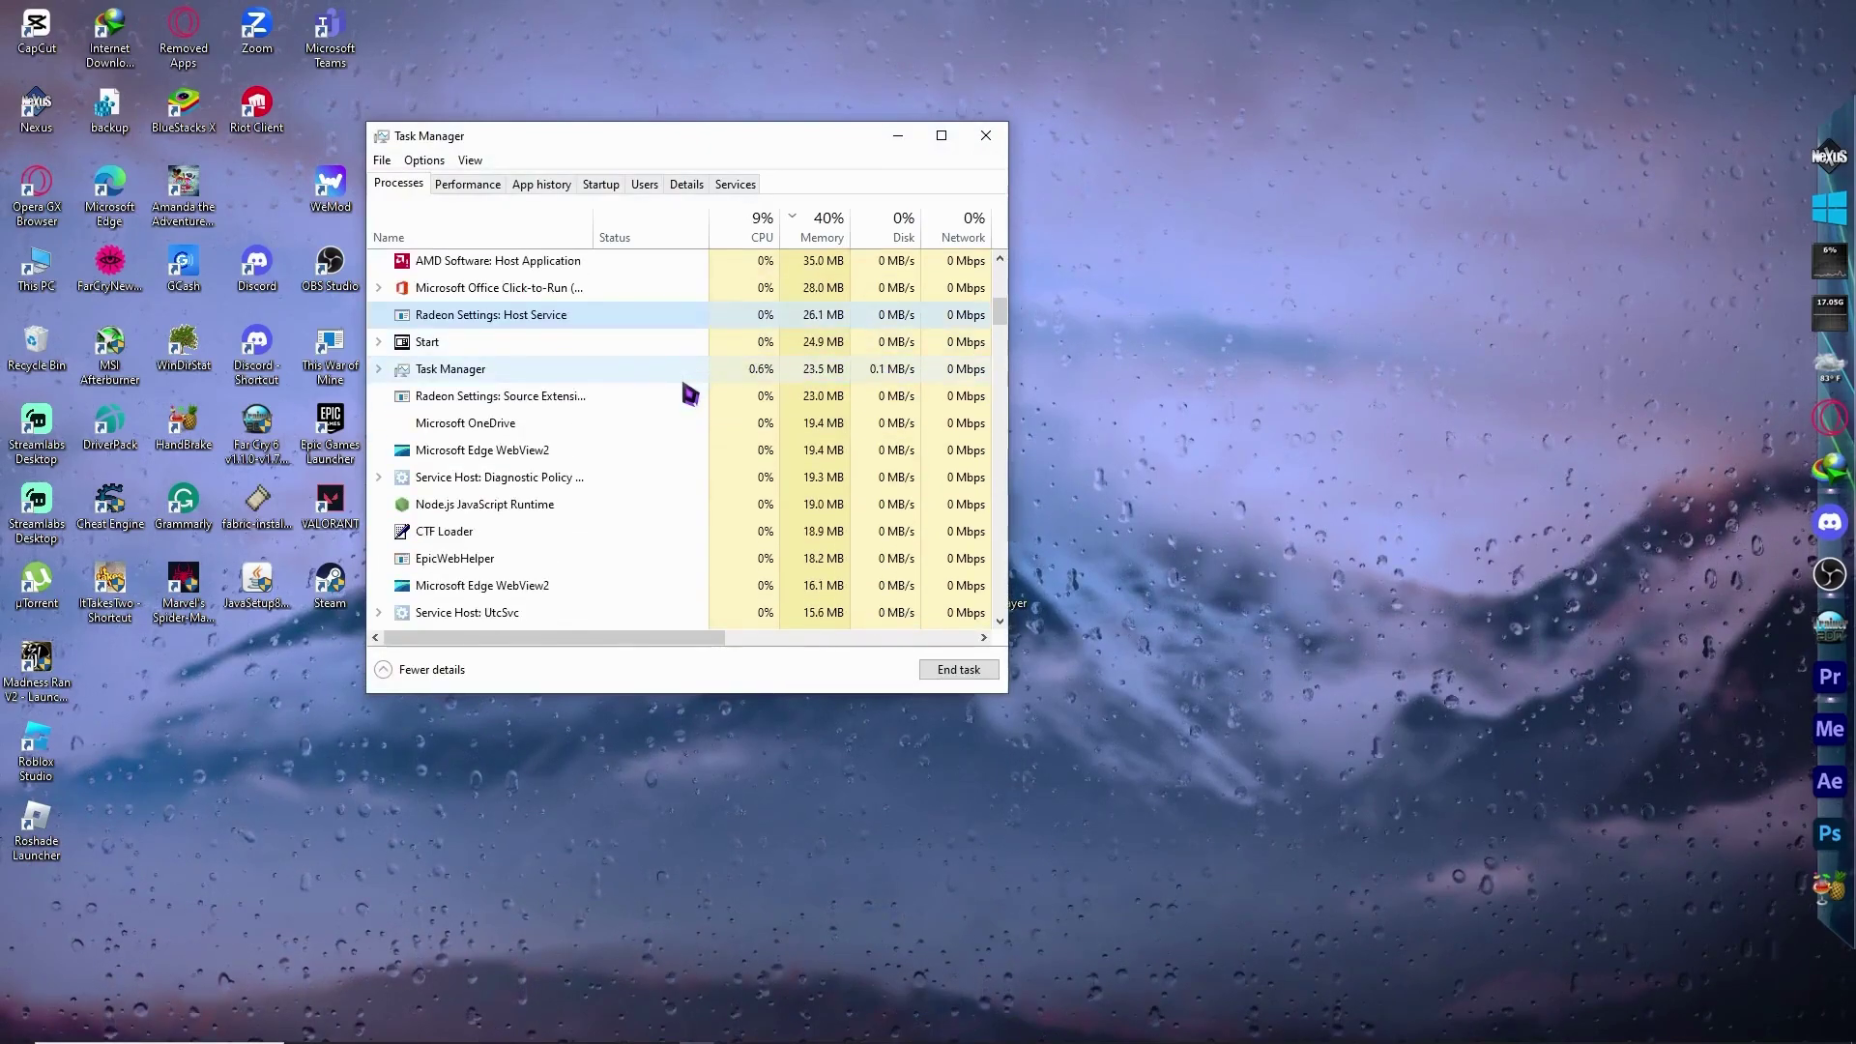
scroll(677, 394, "down", 1)
scroll(663, 402, "down", 2)
scroll(656, 435, "down", 2)
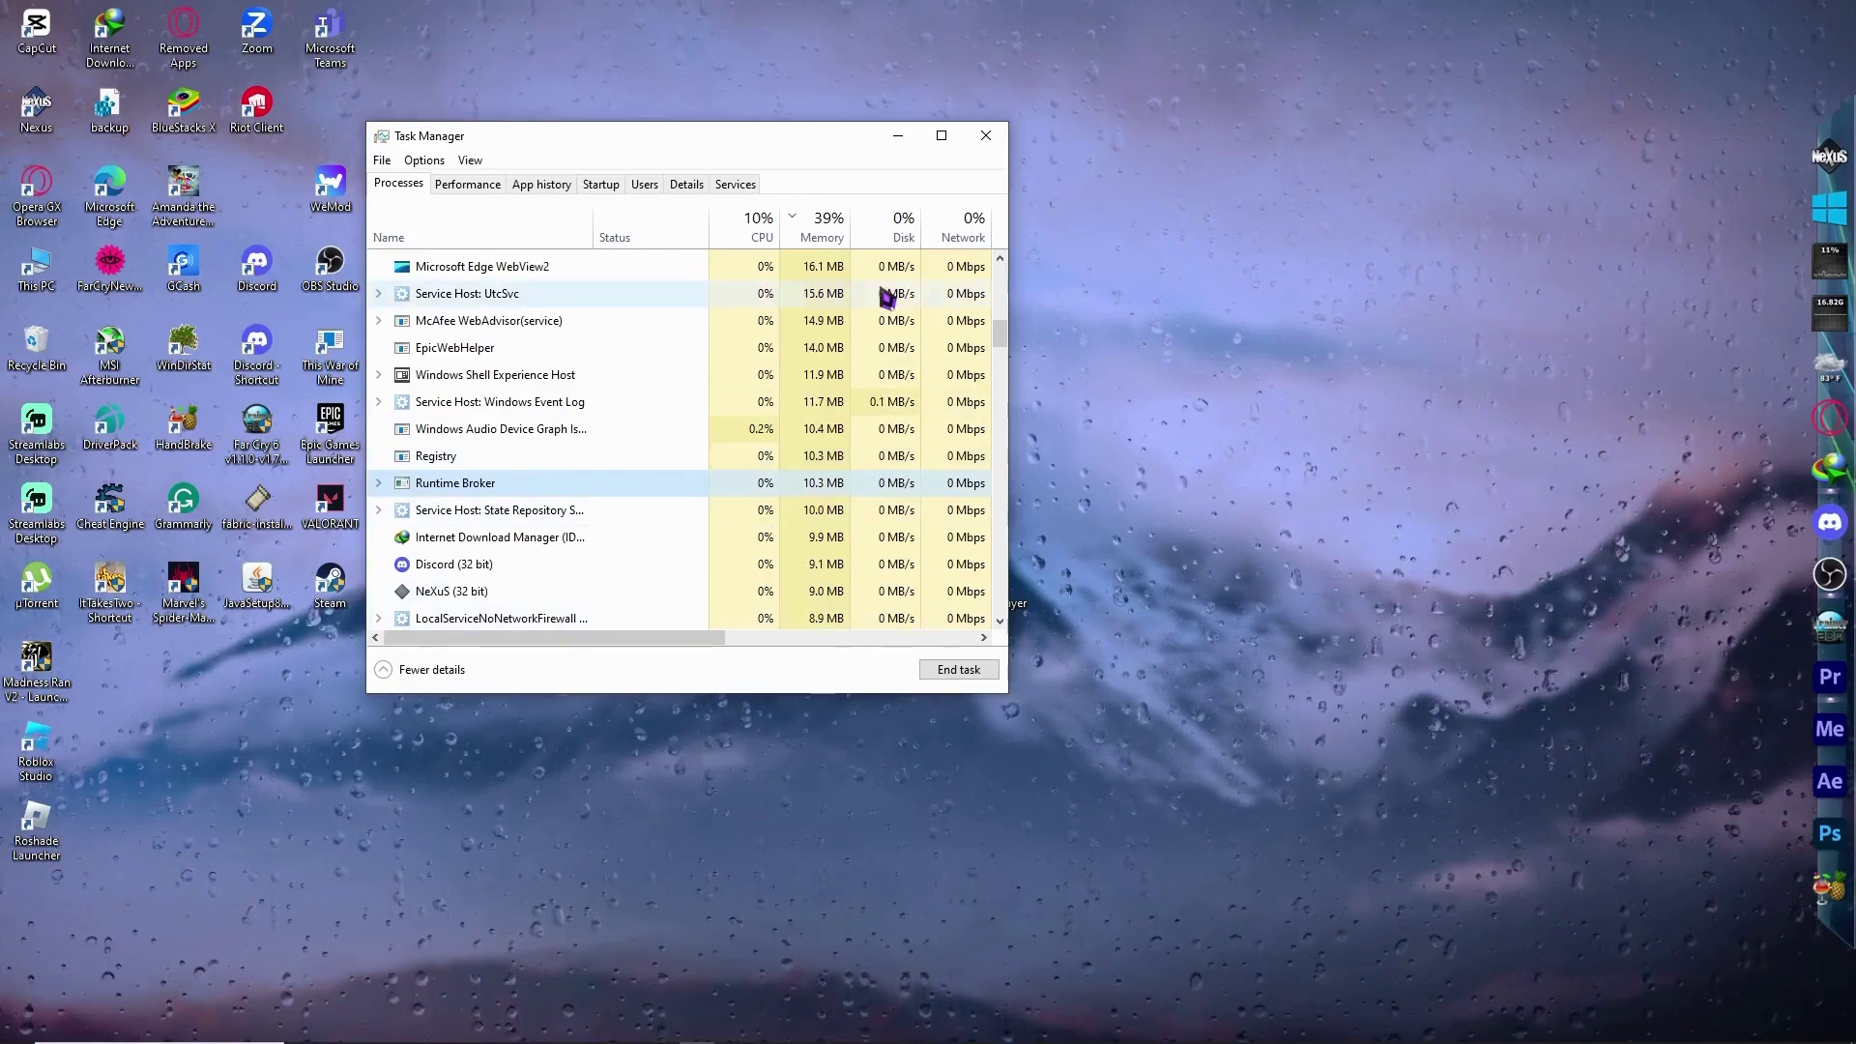
left_click(985, 135)
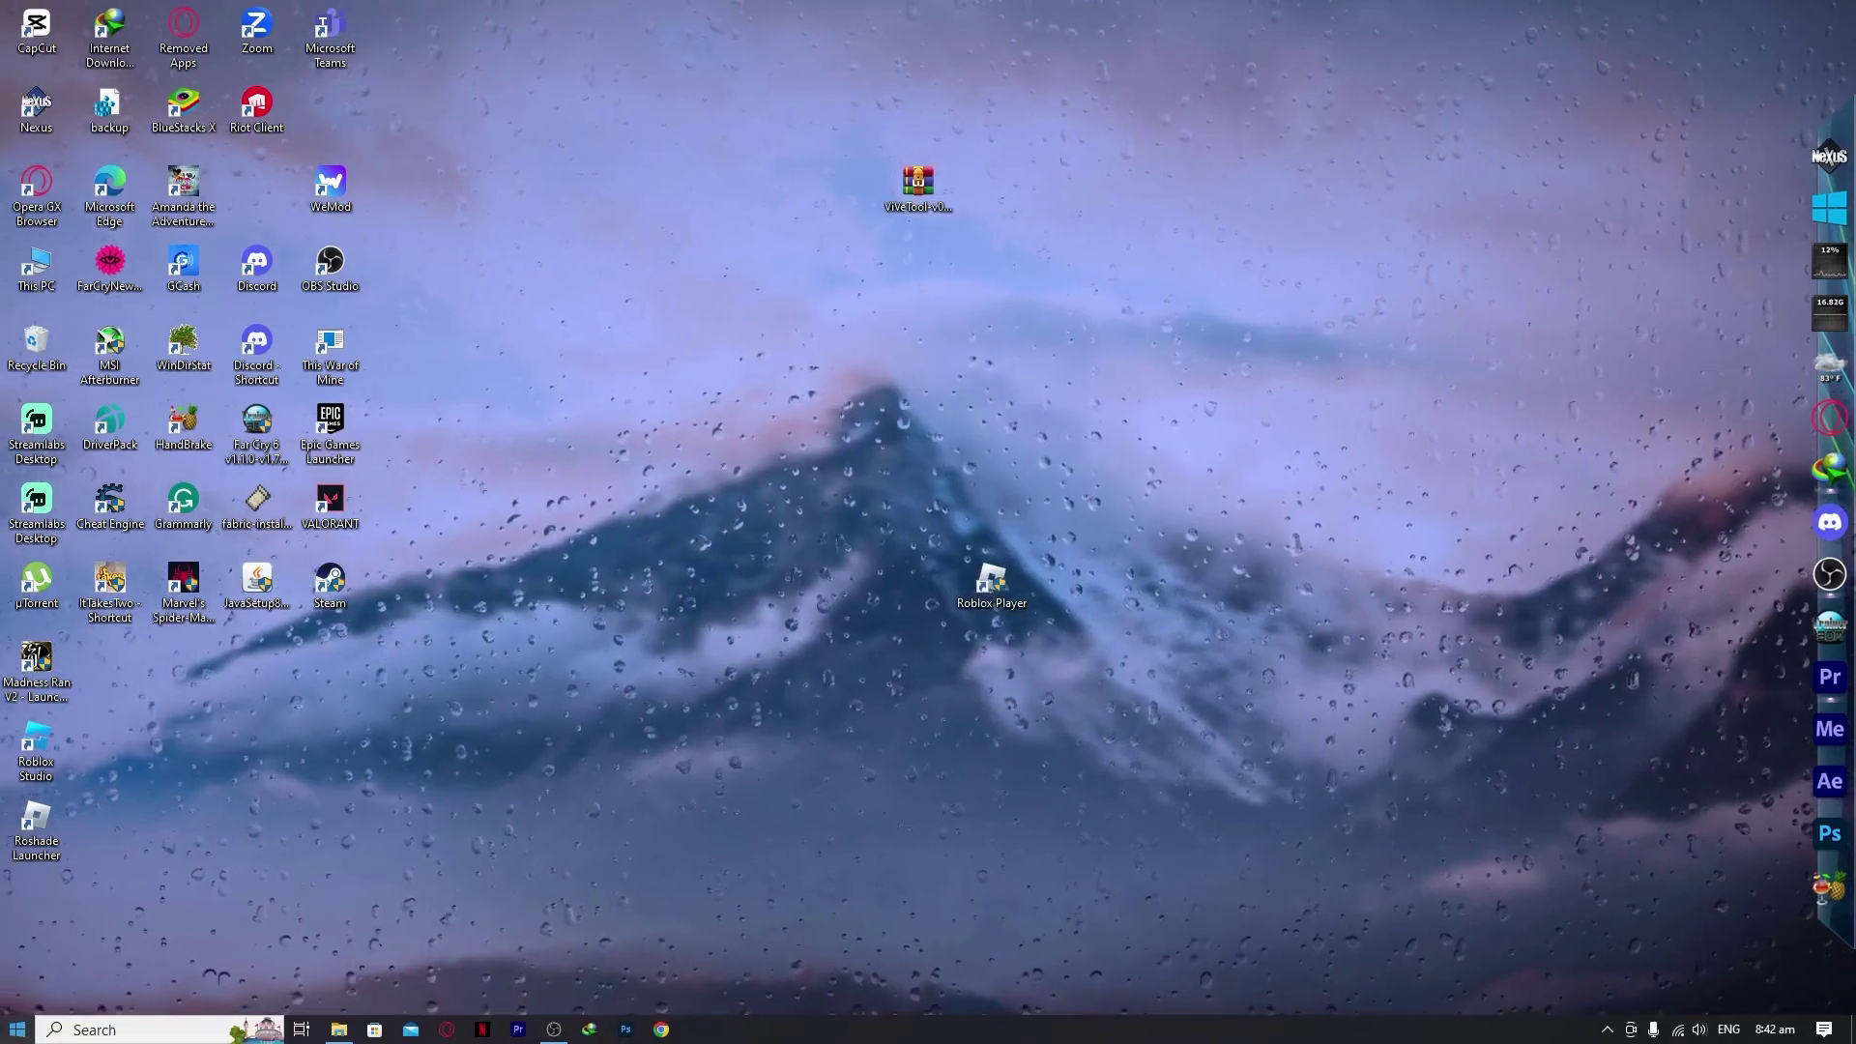
- Search 'windows update' and reach the Windows Update settings page
key("super")
type("w")
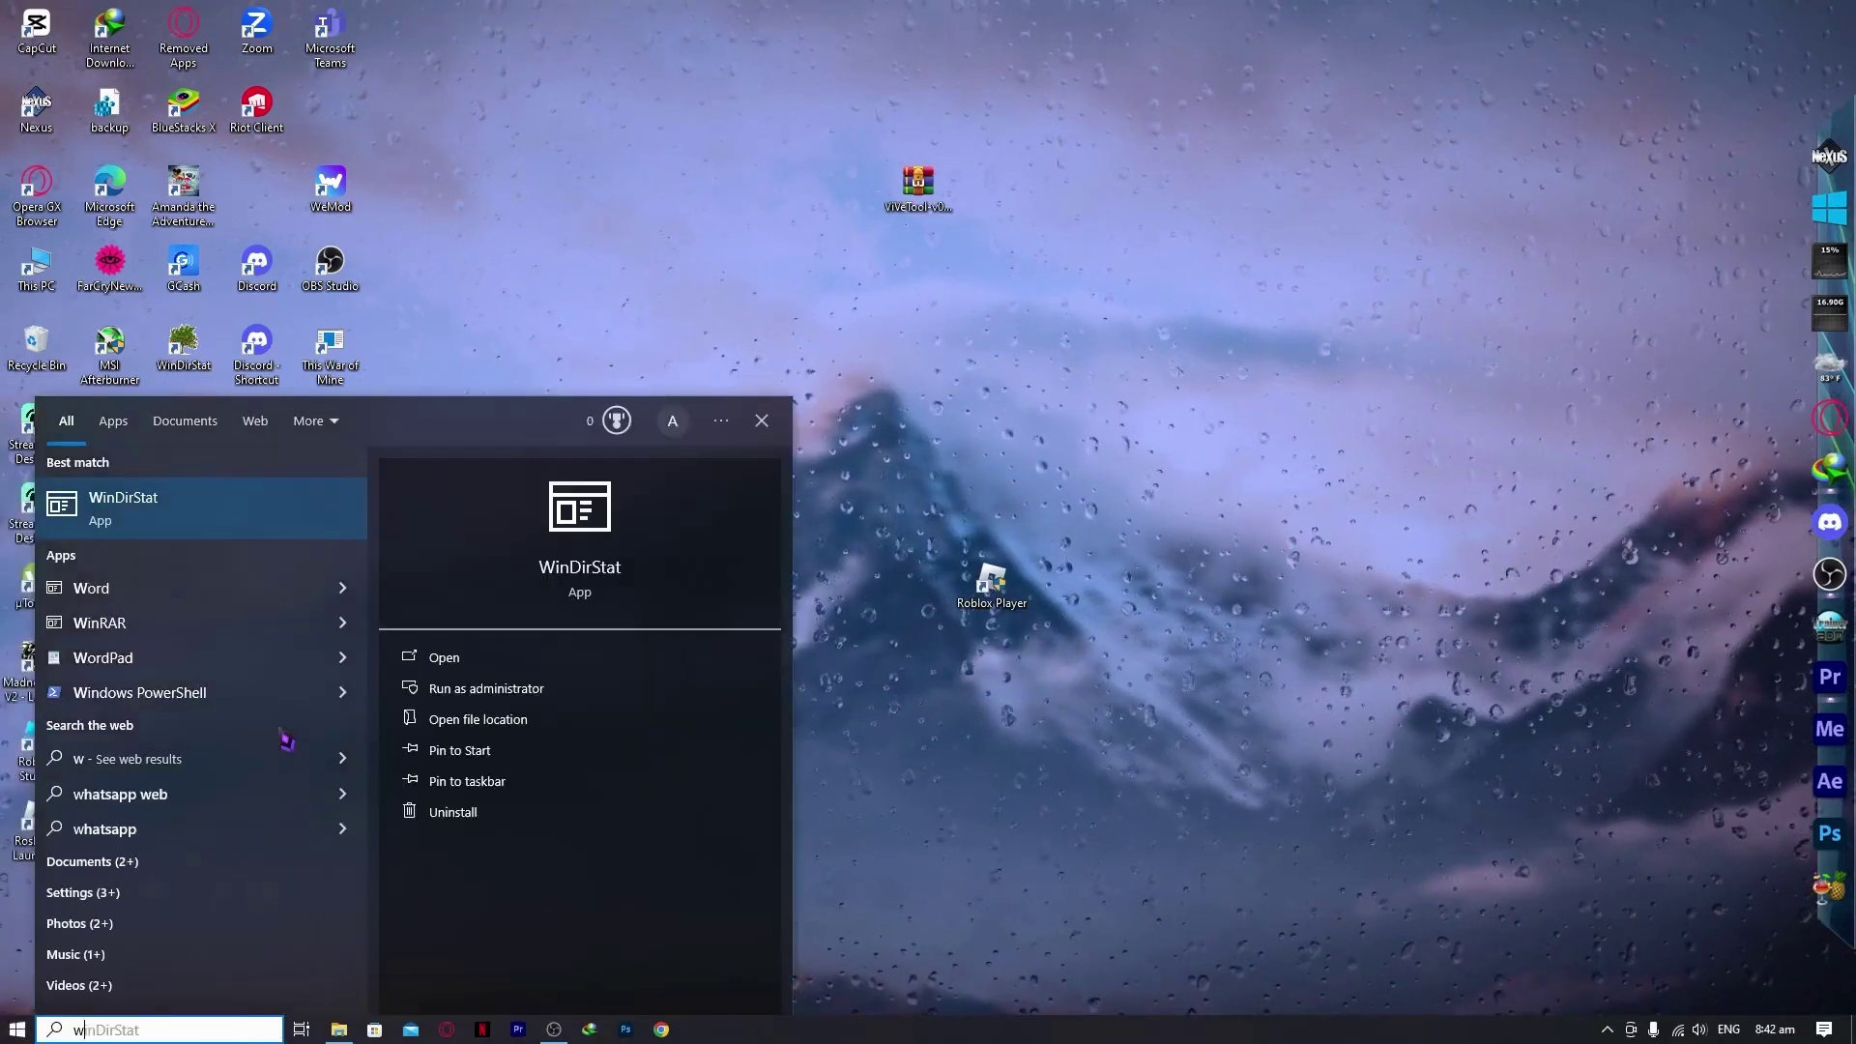
type("indows upda")
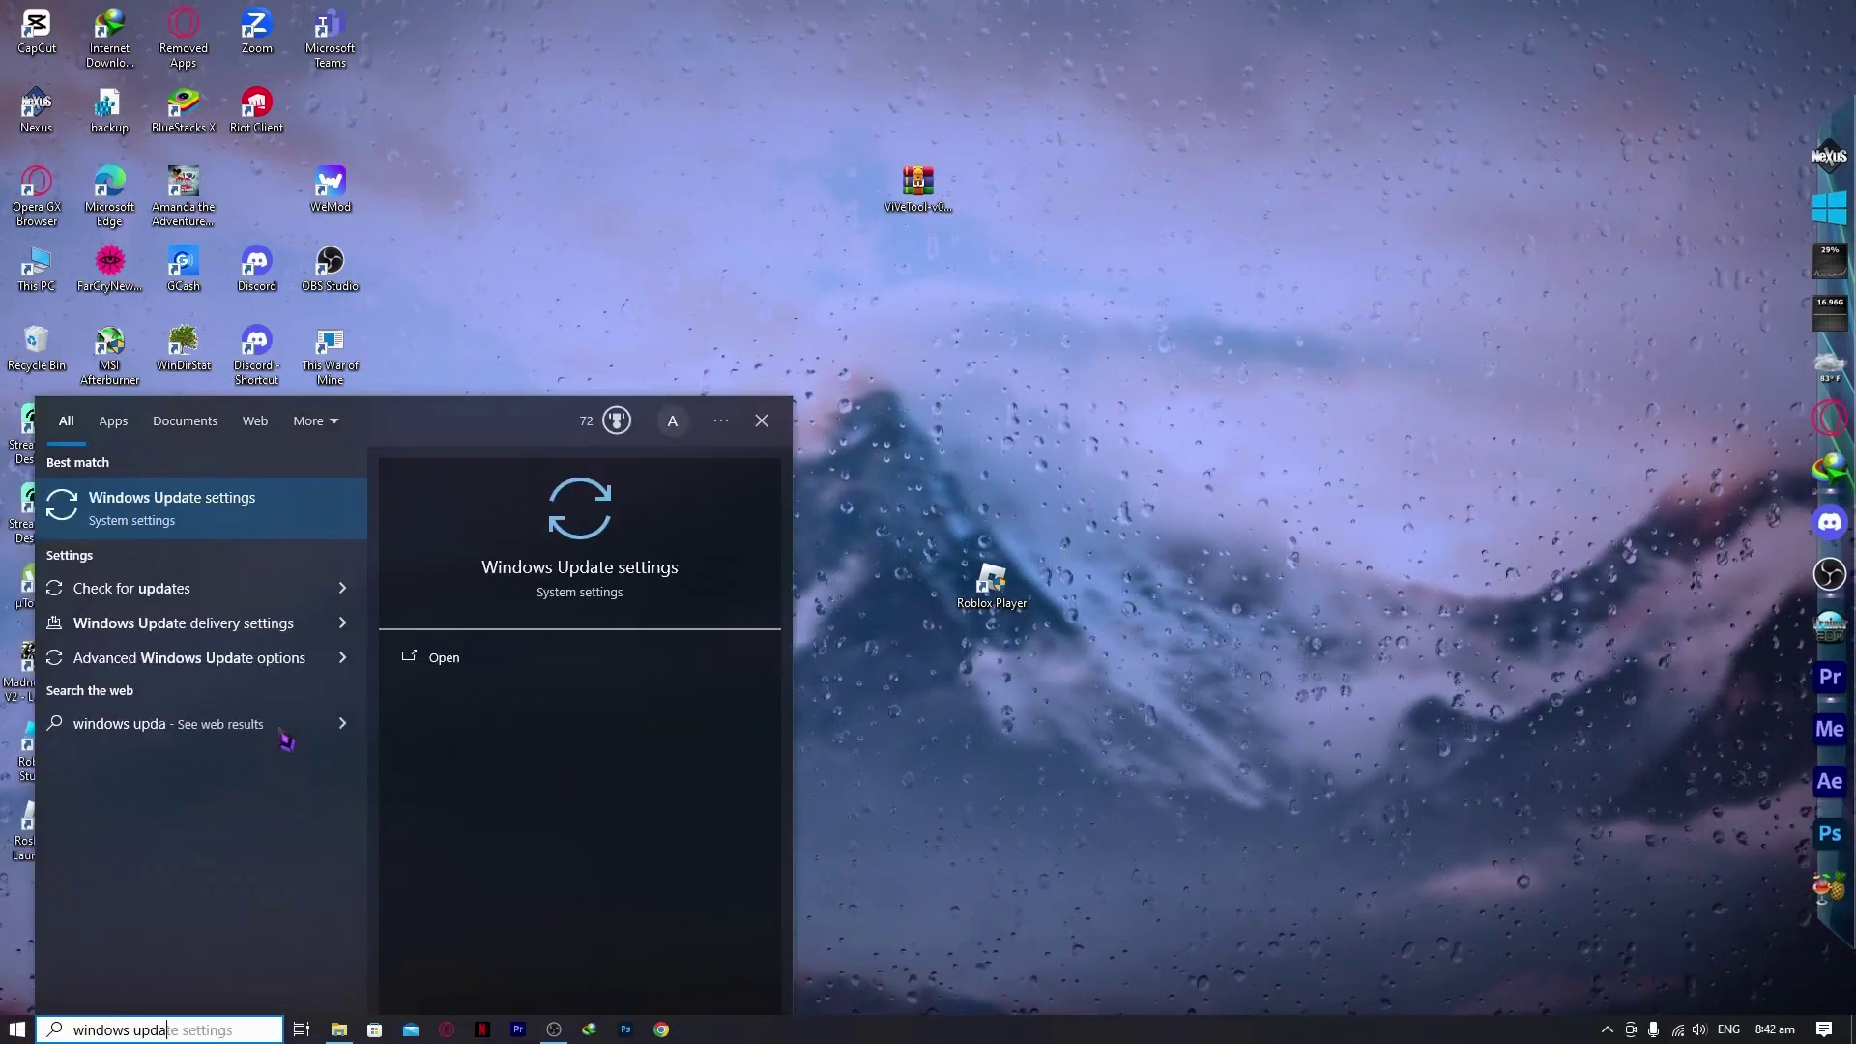
type("te")
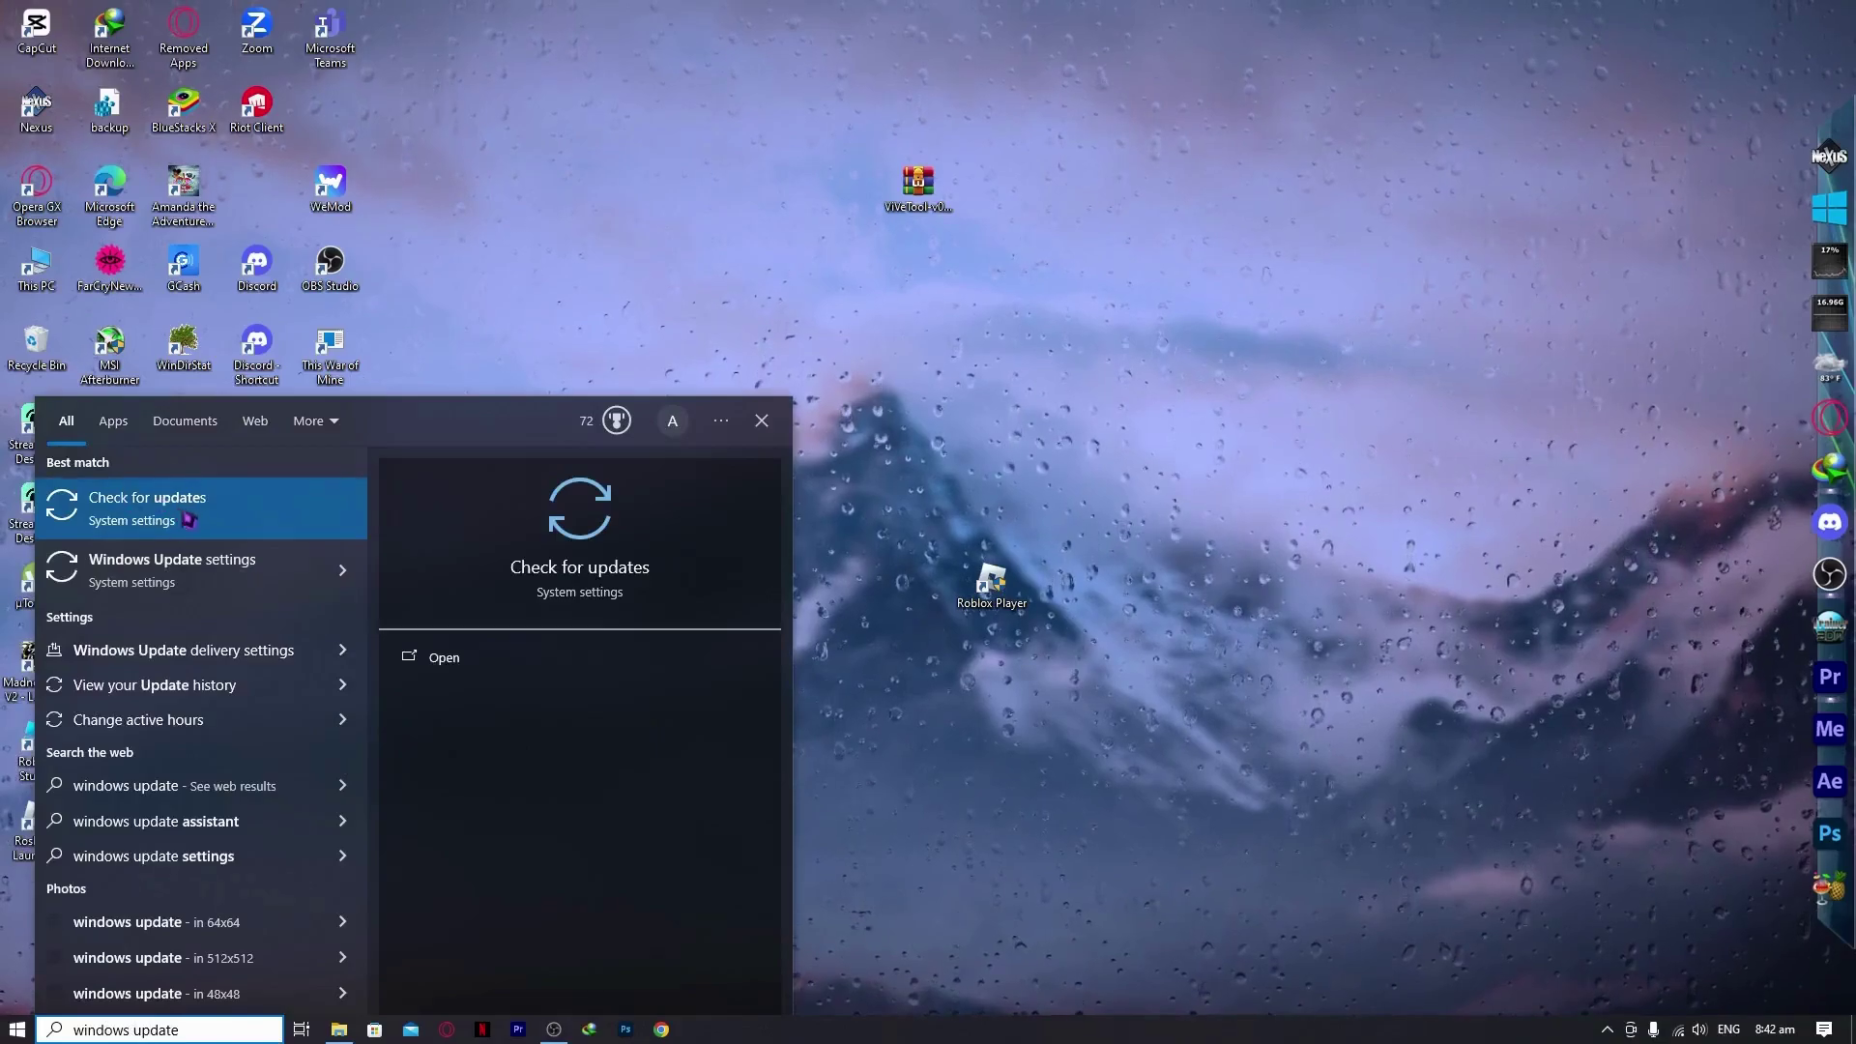
left_click(170, 519)
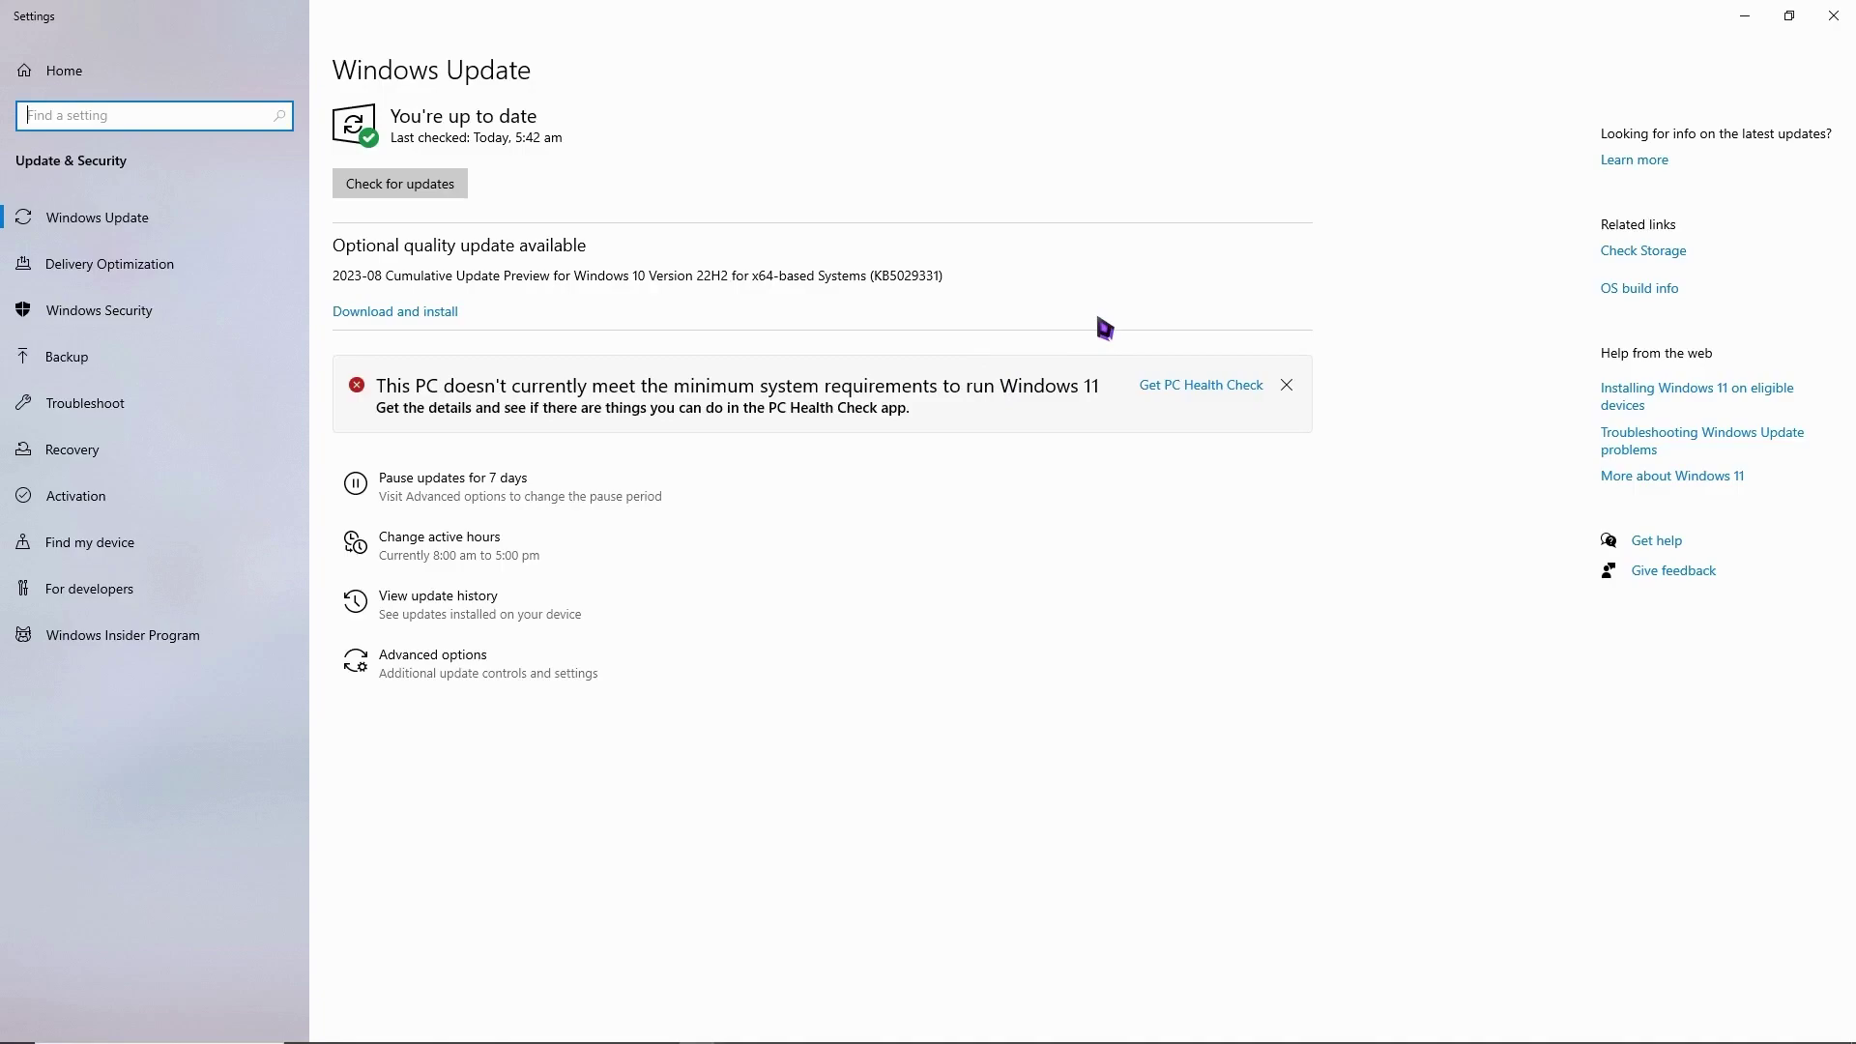
- Confirm Windows is up to date, then close Settings from the title-bar system menu
right_click(1845, 18)
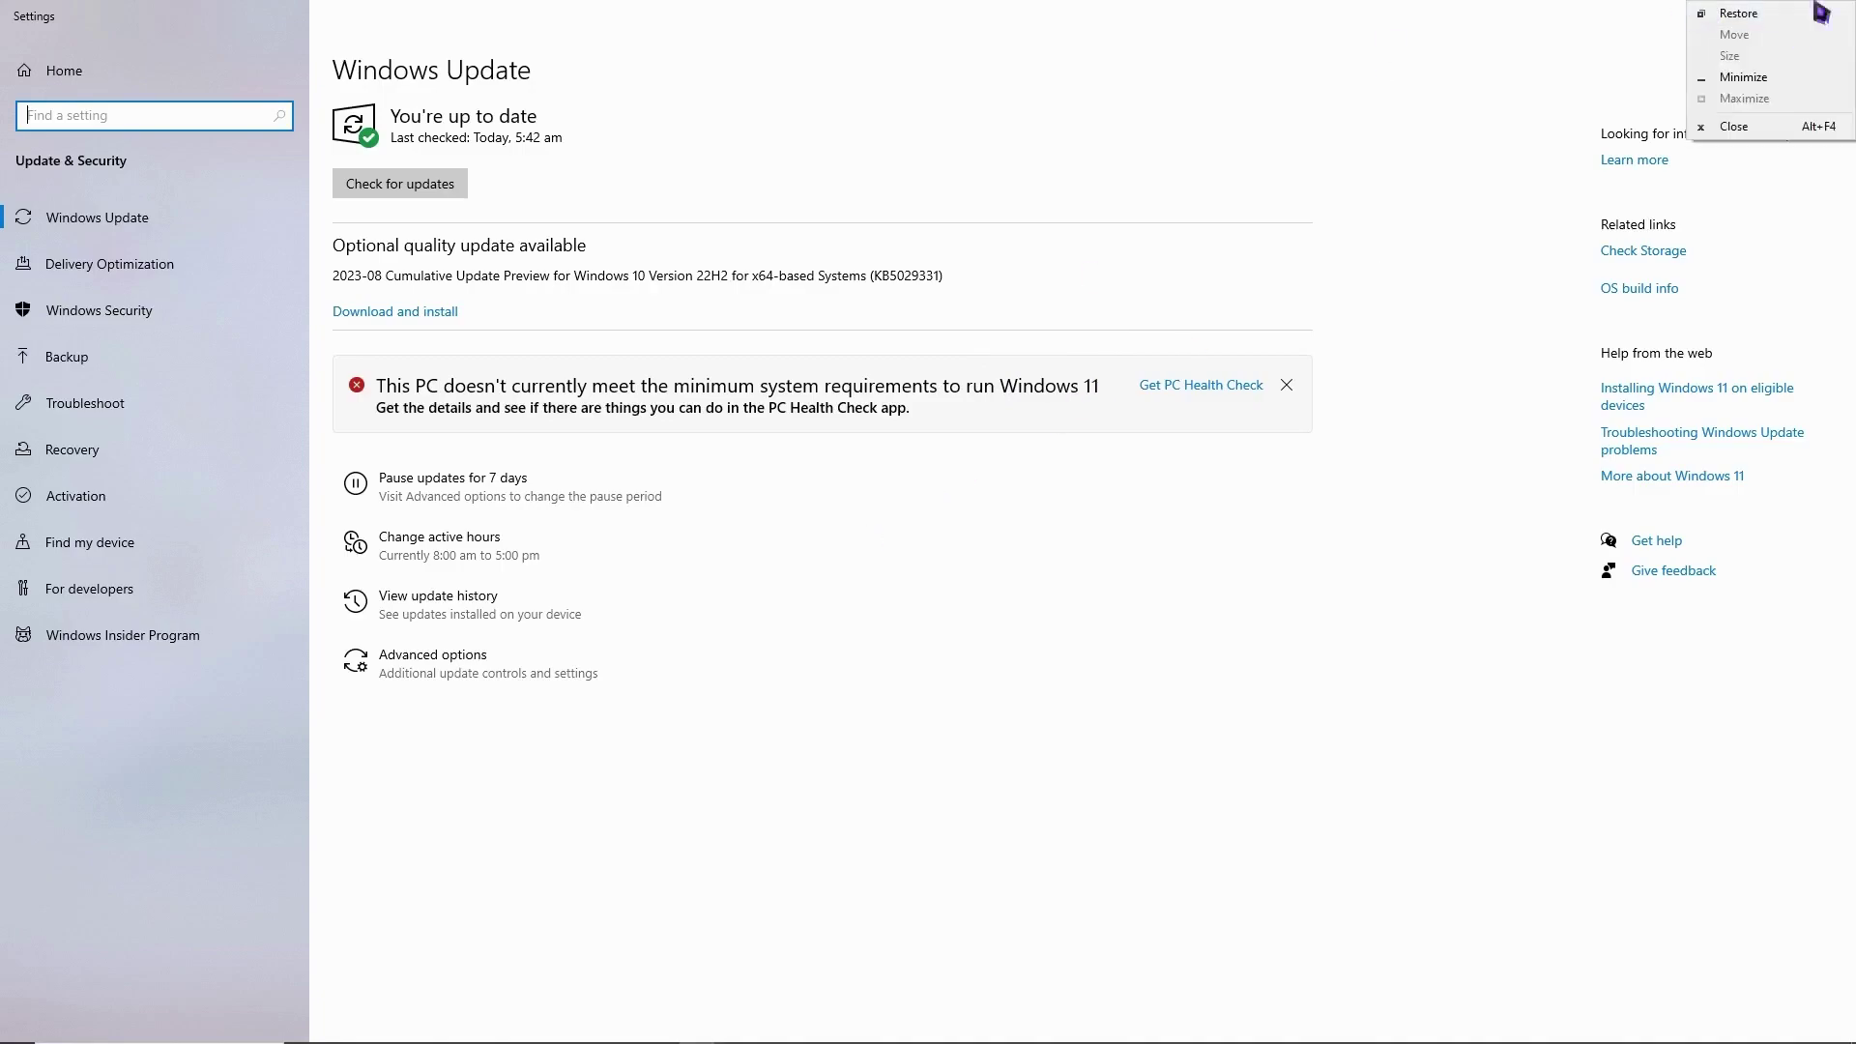
left_click(1282, 14)
left_click(1830, 14)
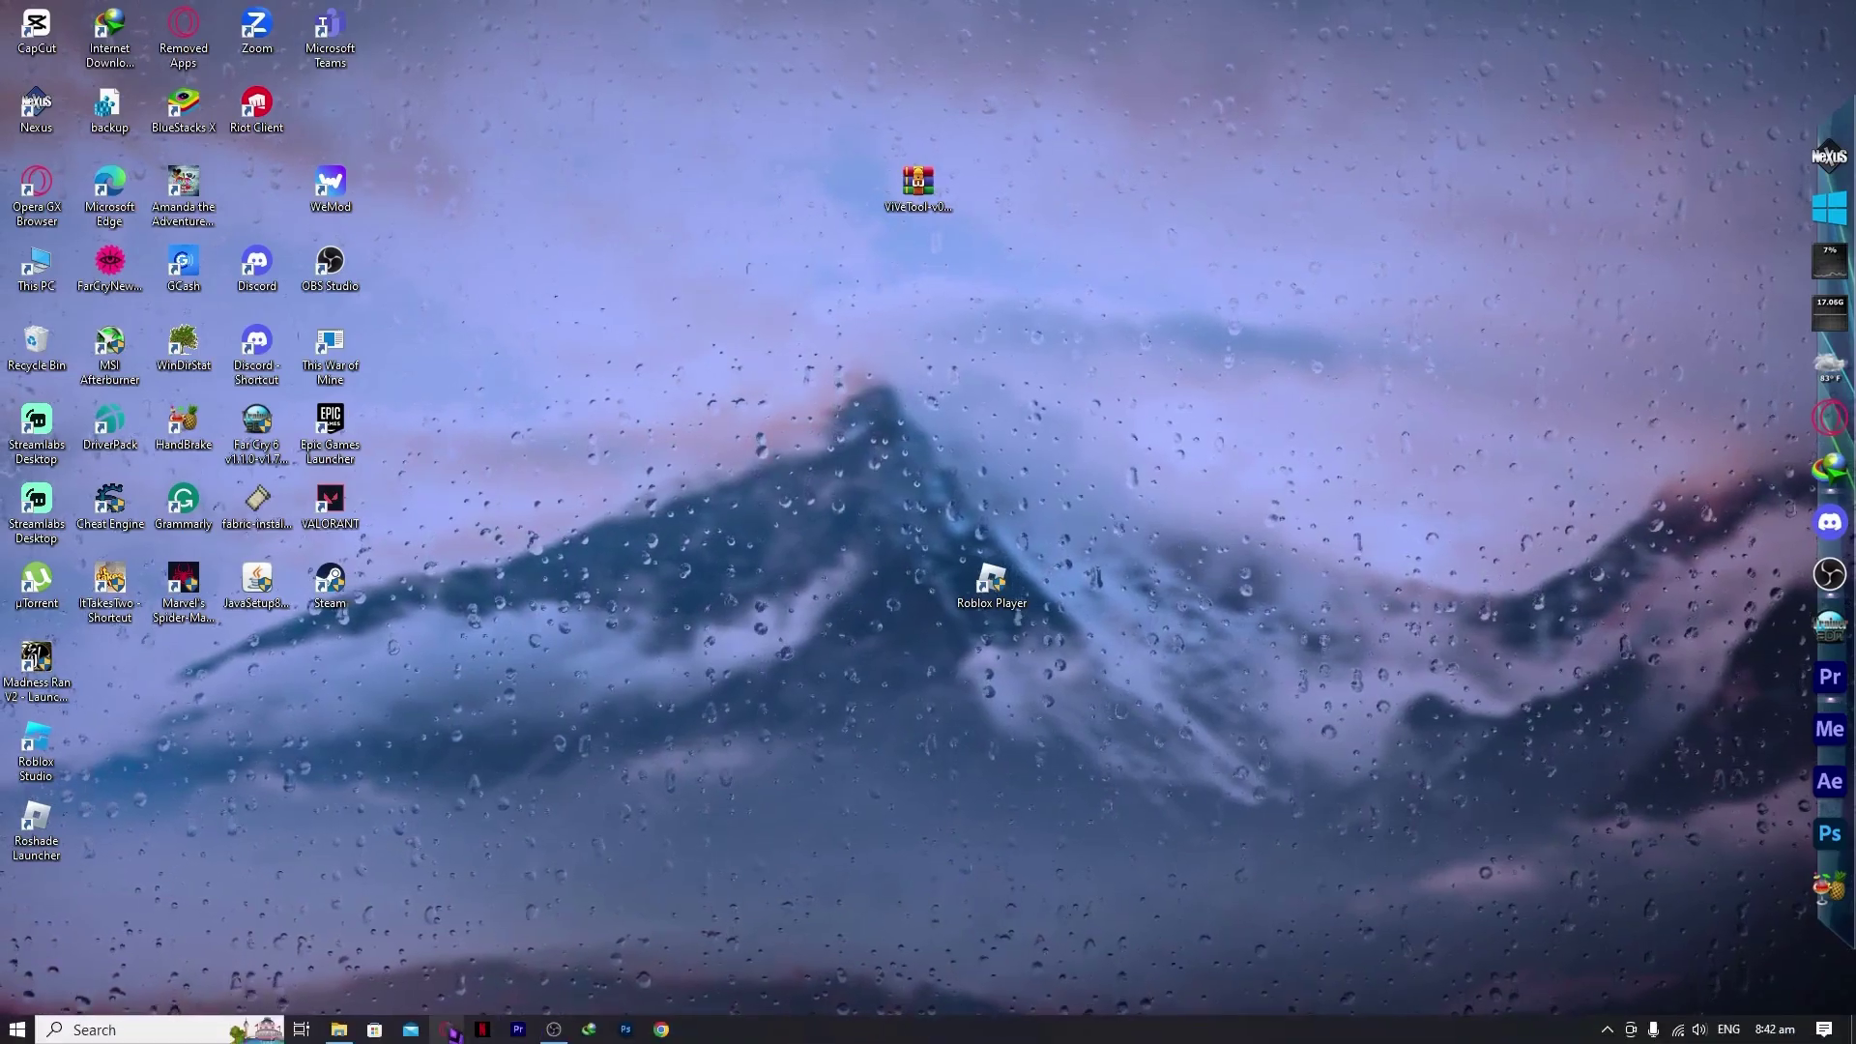
- Briefly show and minimize Opera GX, then launch Microsoft Store from the taskbar
left_click(452, 1031)
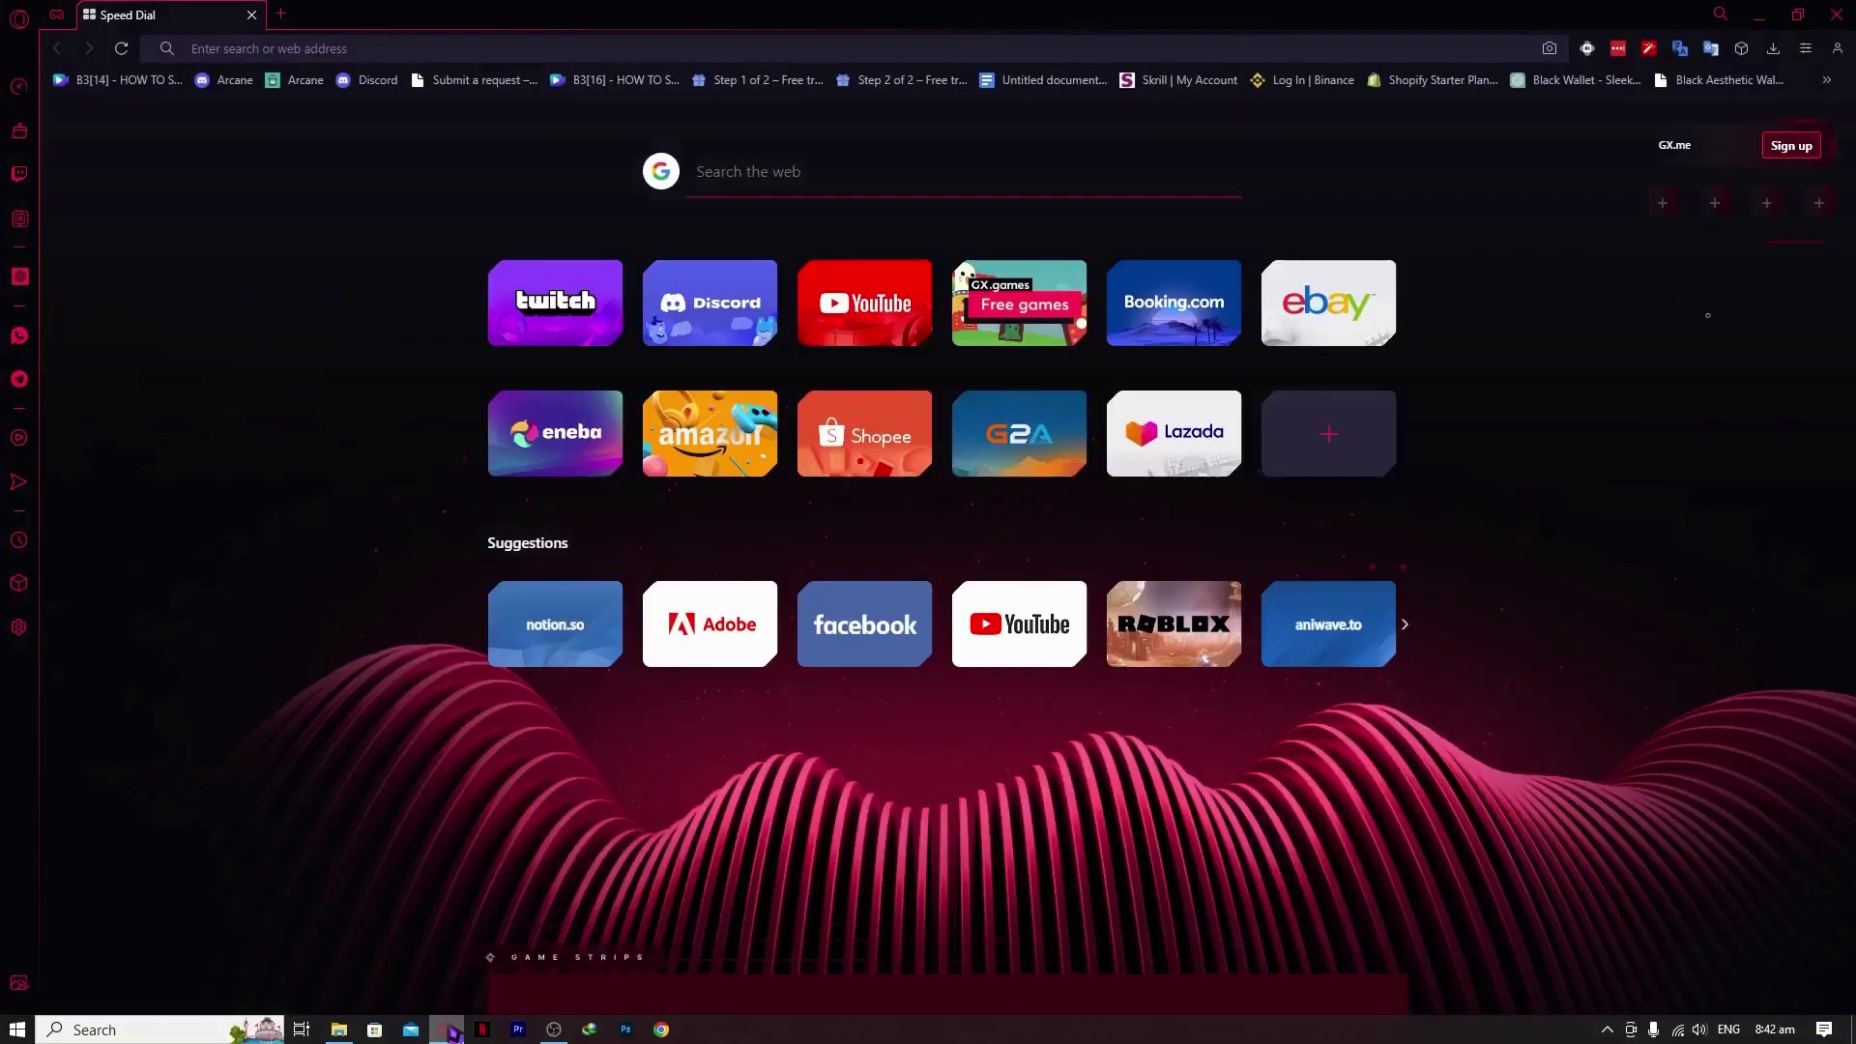
left_click(452, 1030)
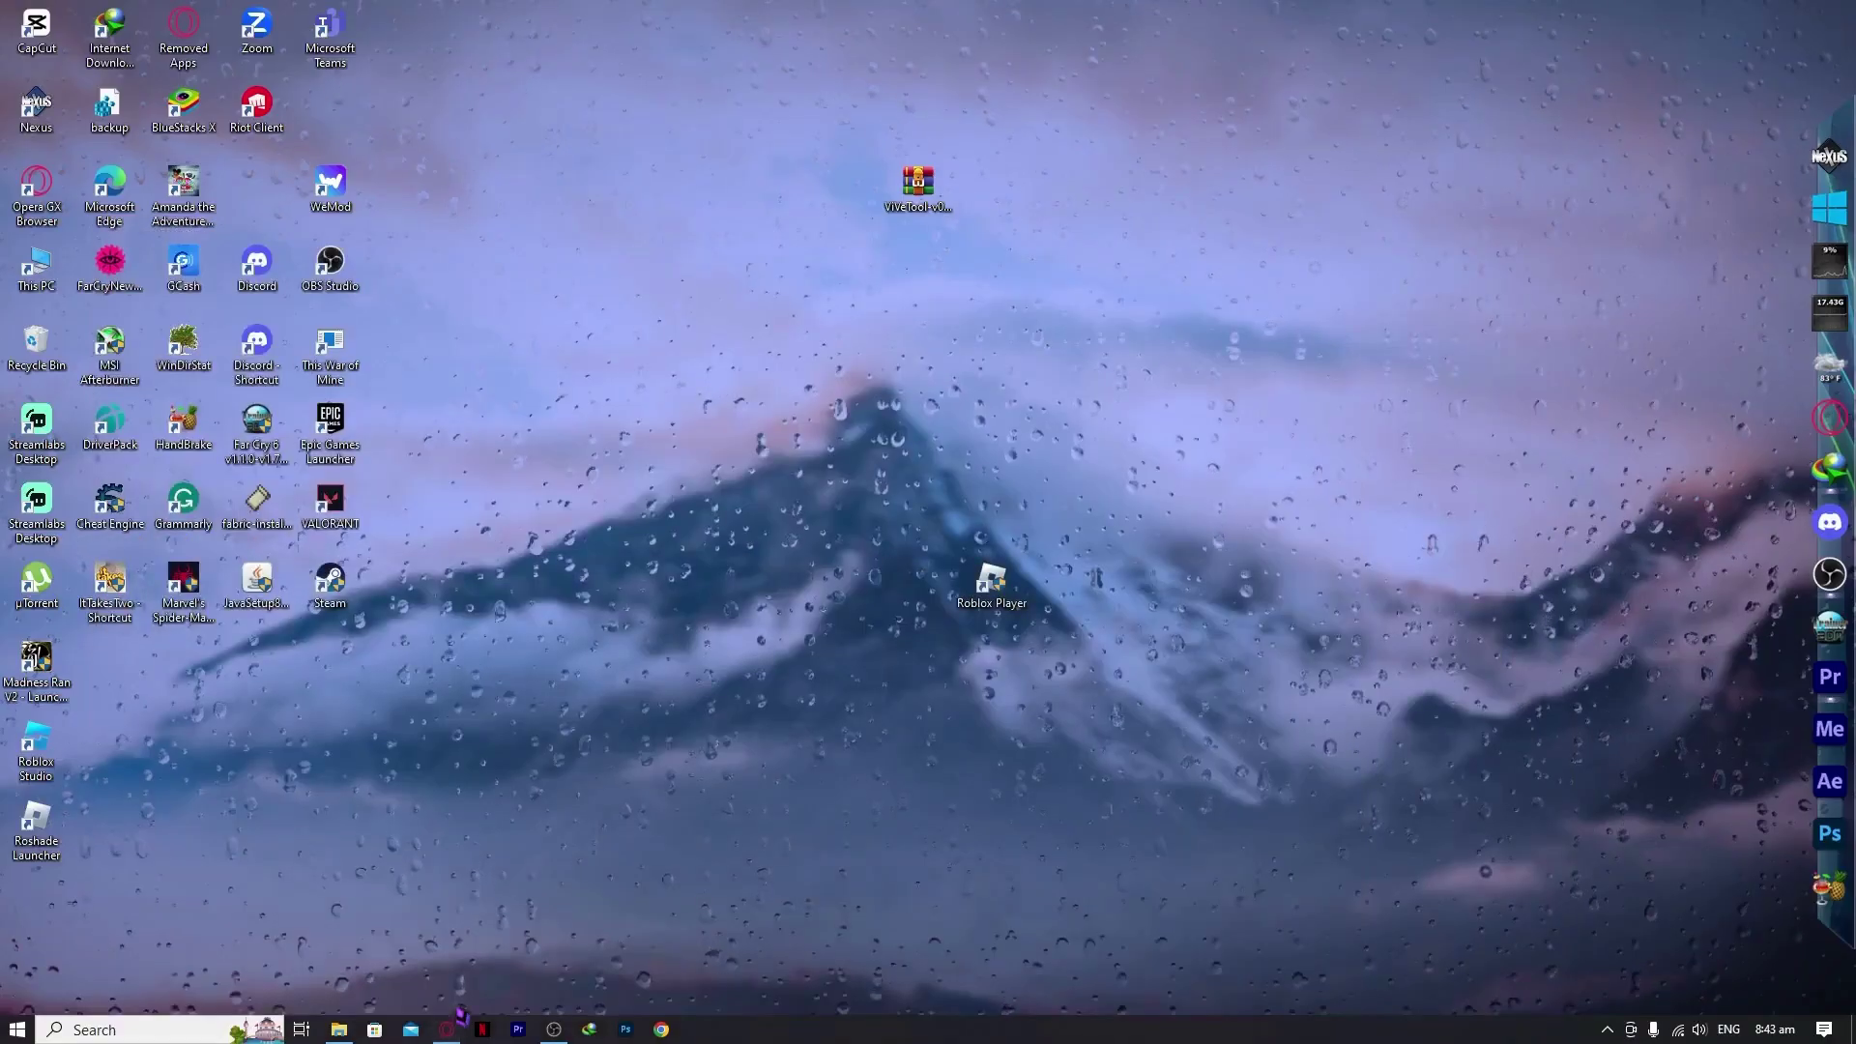
left_click(375, 1030)
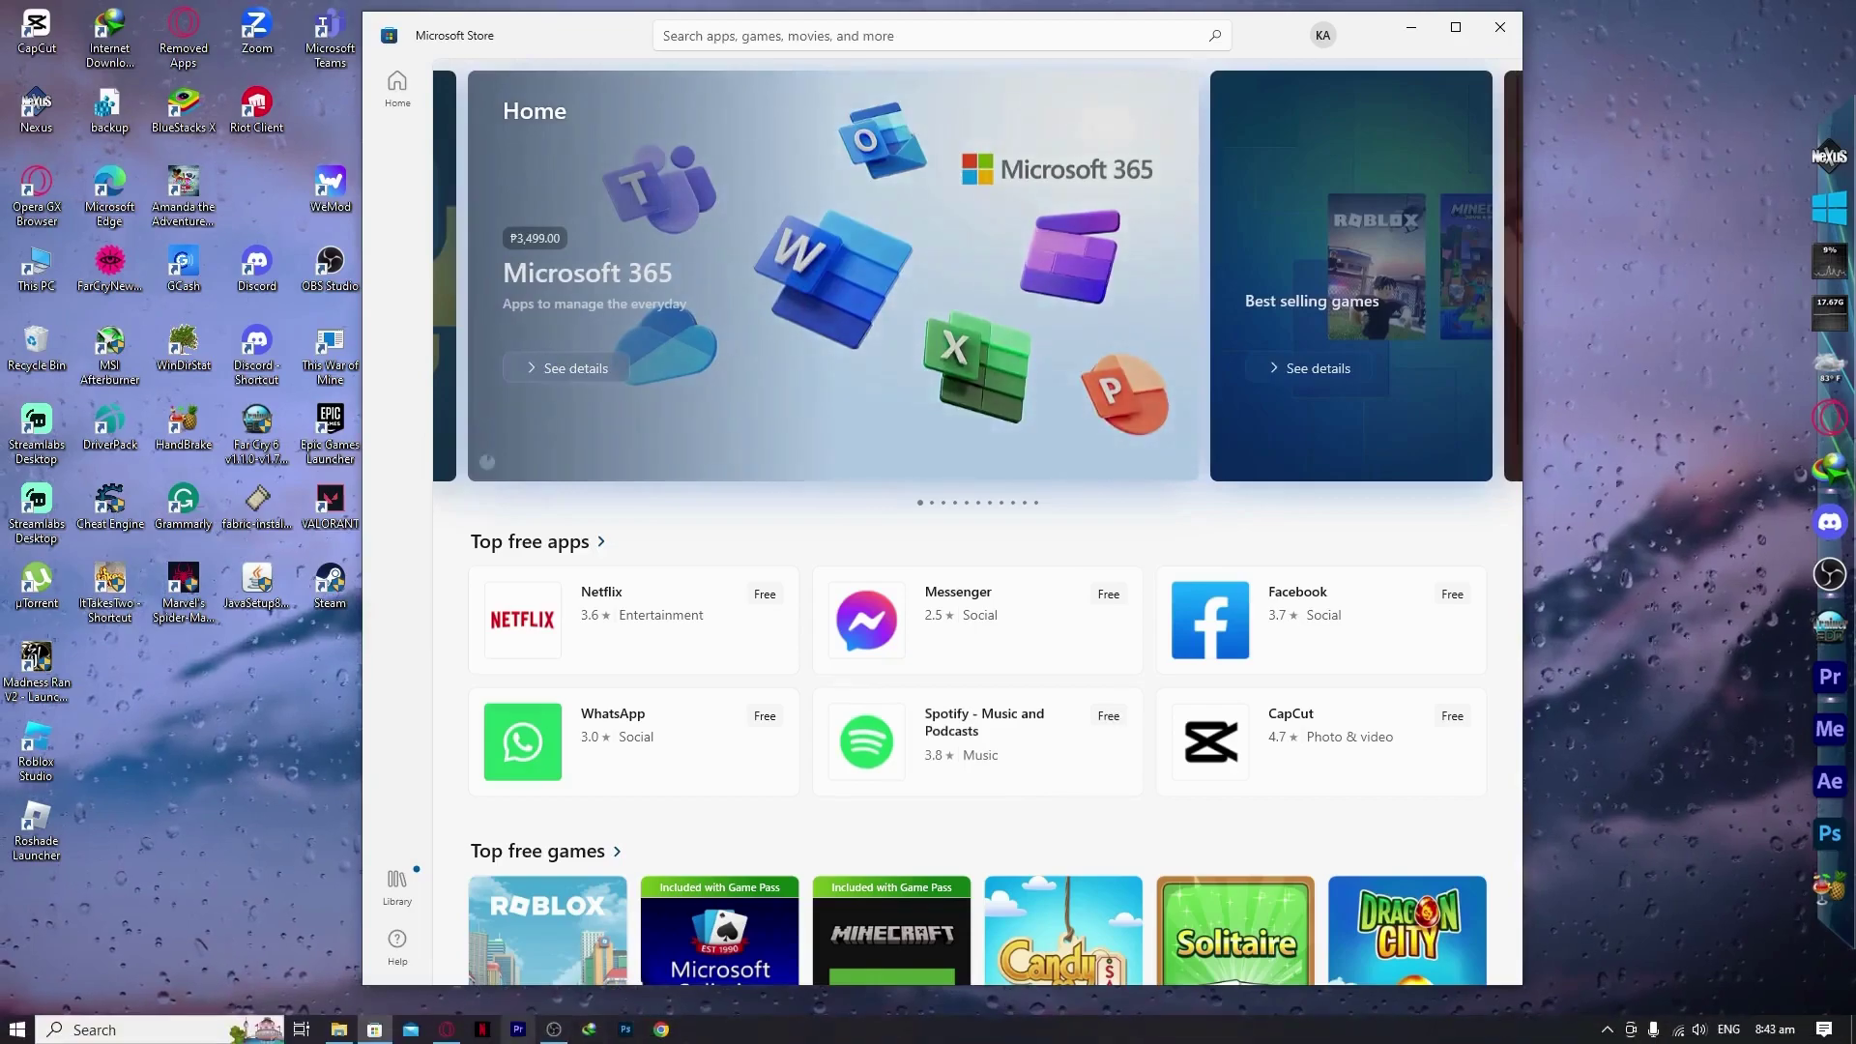
- Search the Store for 'roblox' and open the installed Roblox product page
left_click(848, 41)
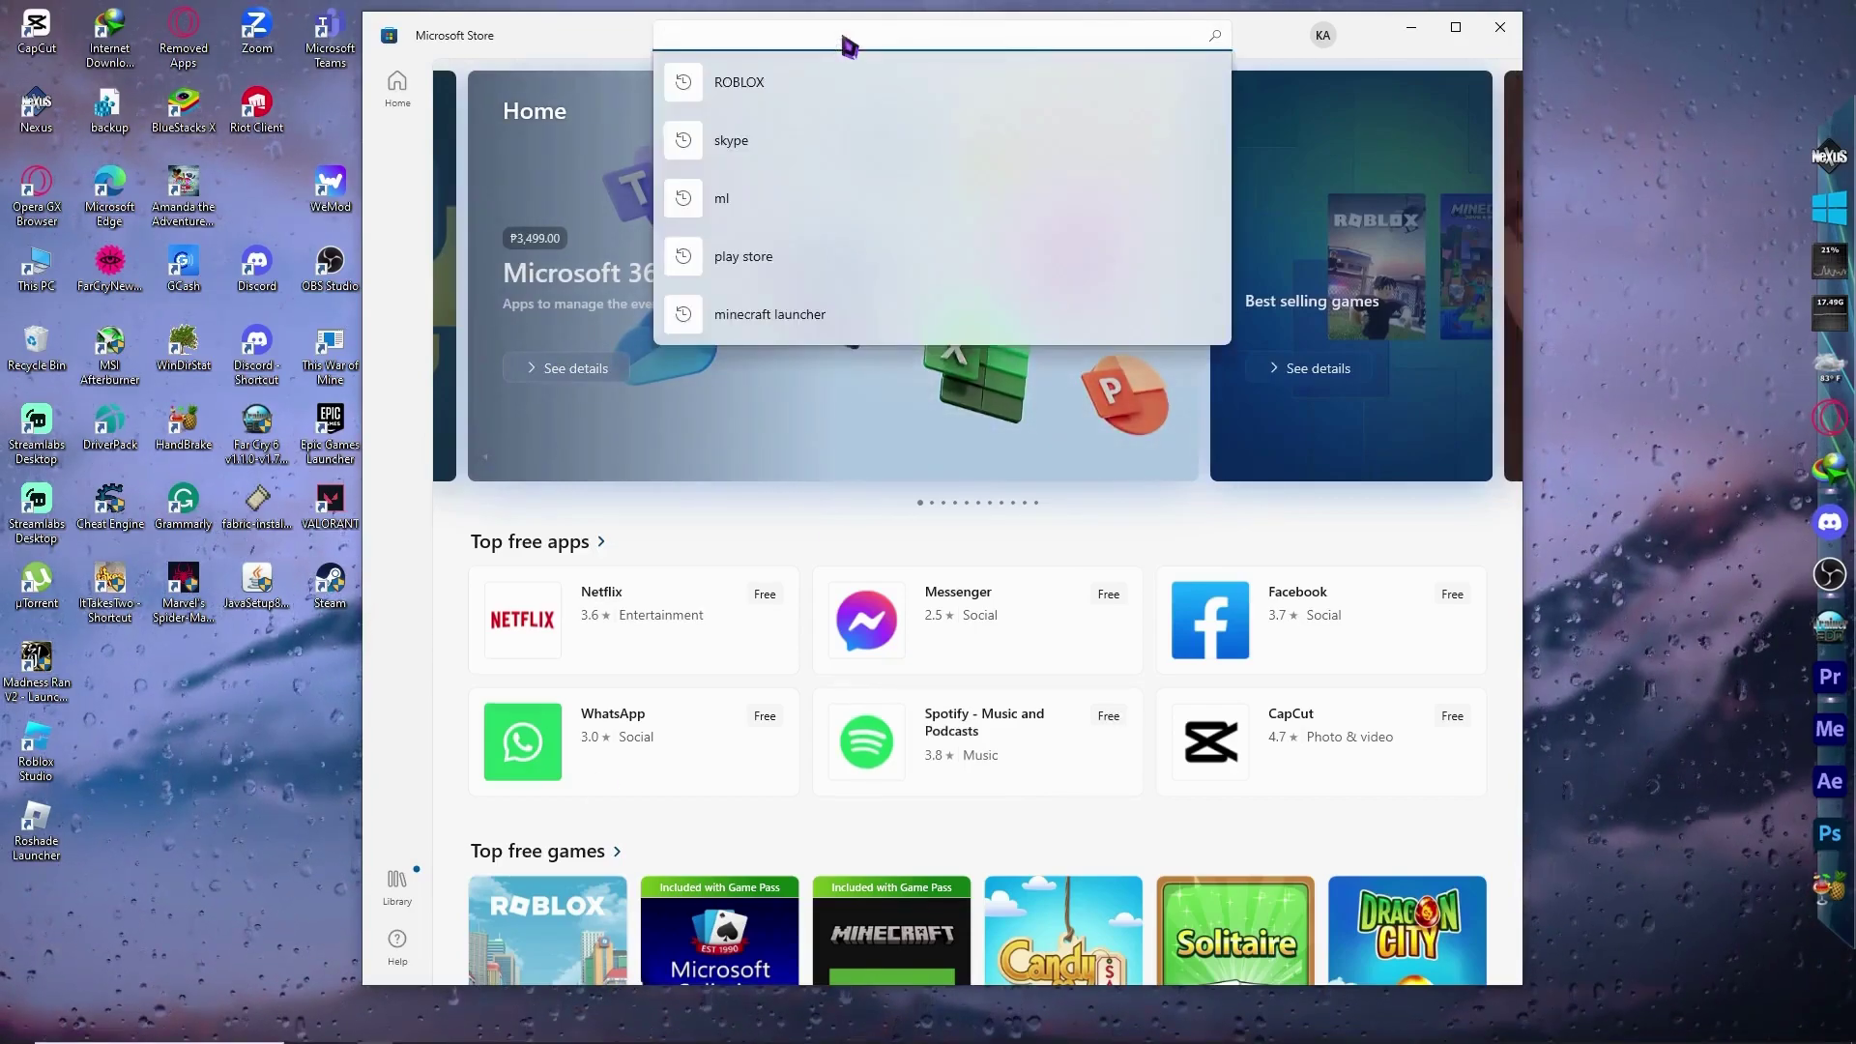
type("roblox")
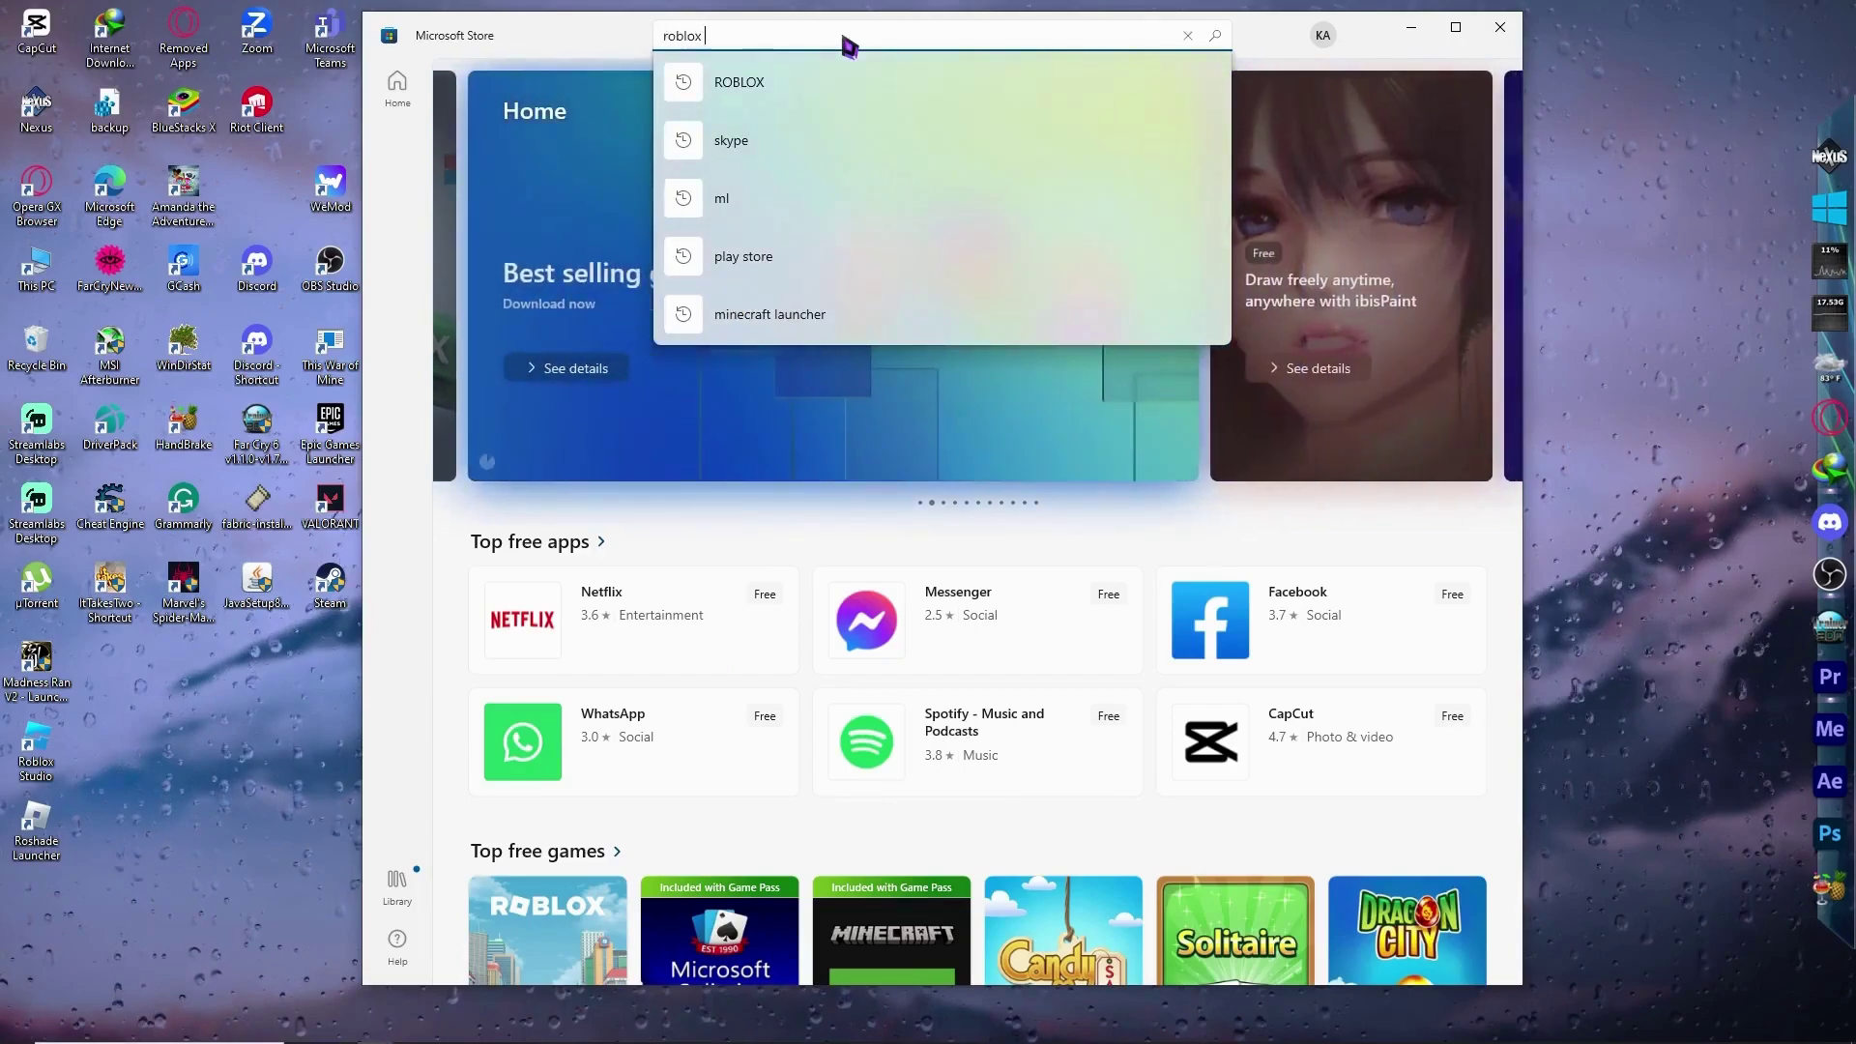
key("Return")
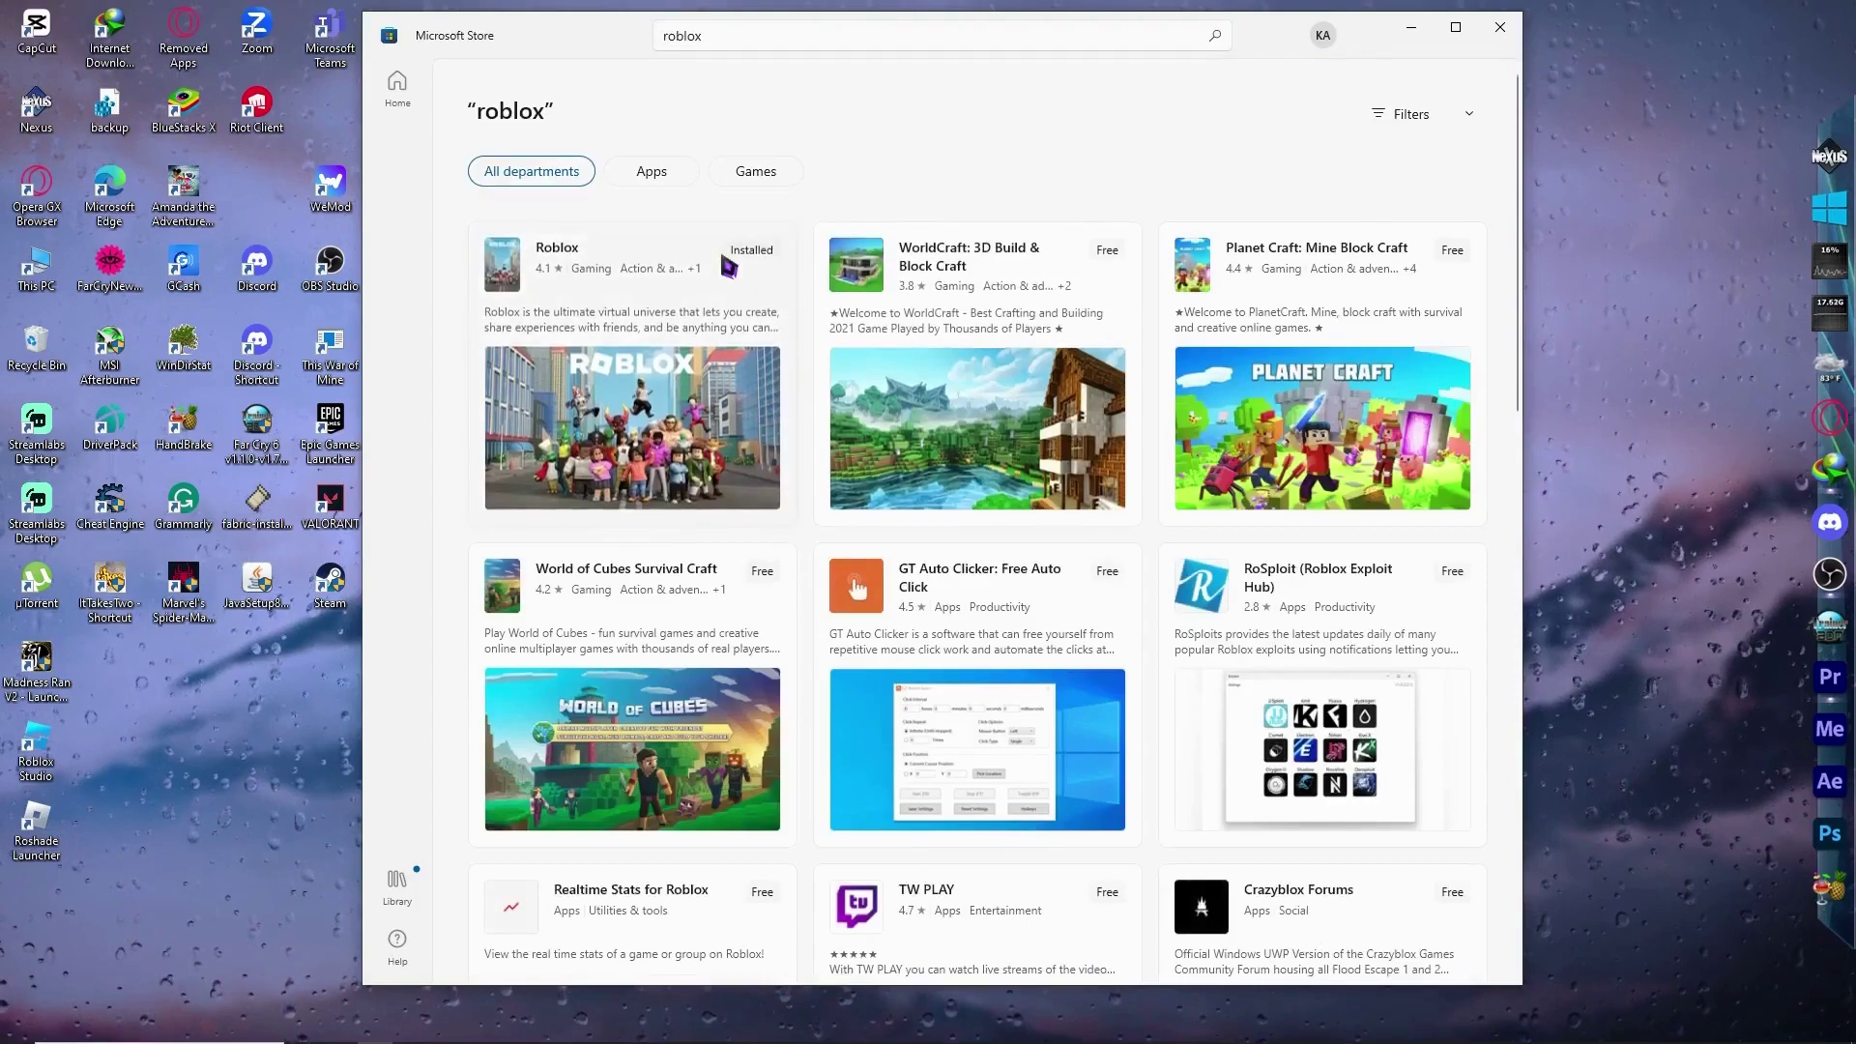
left_click(725, 264)
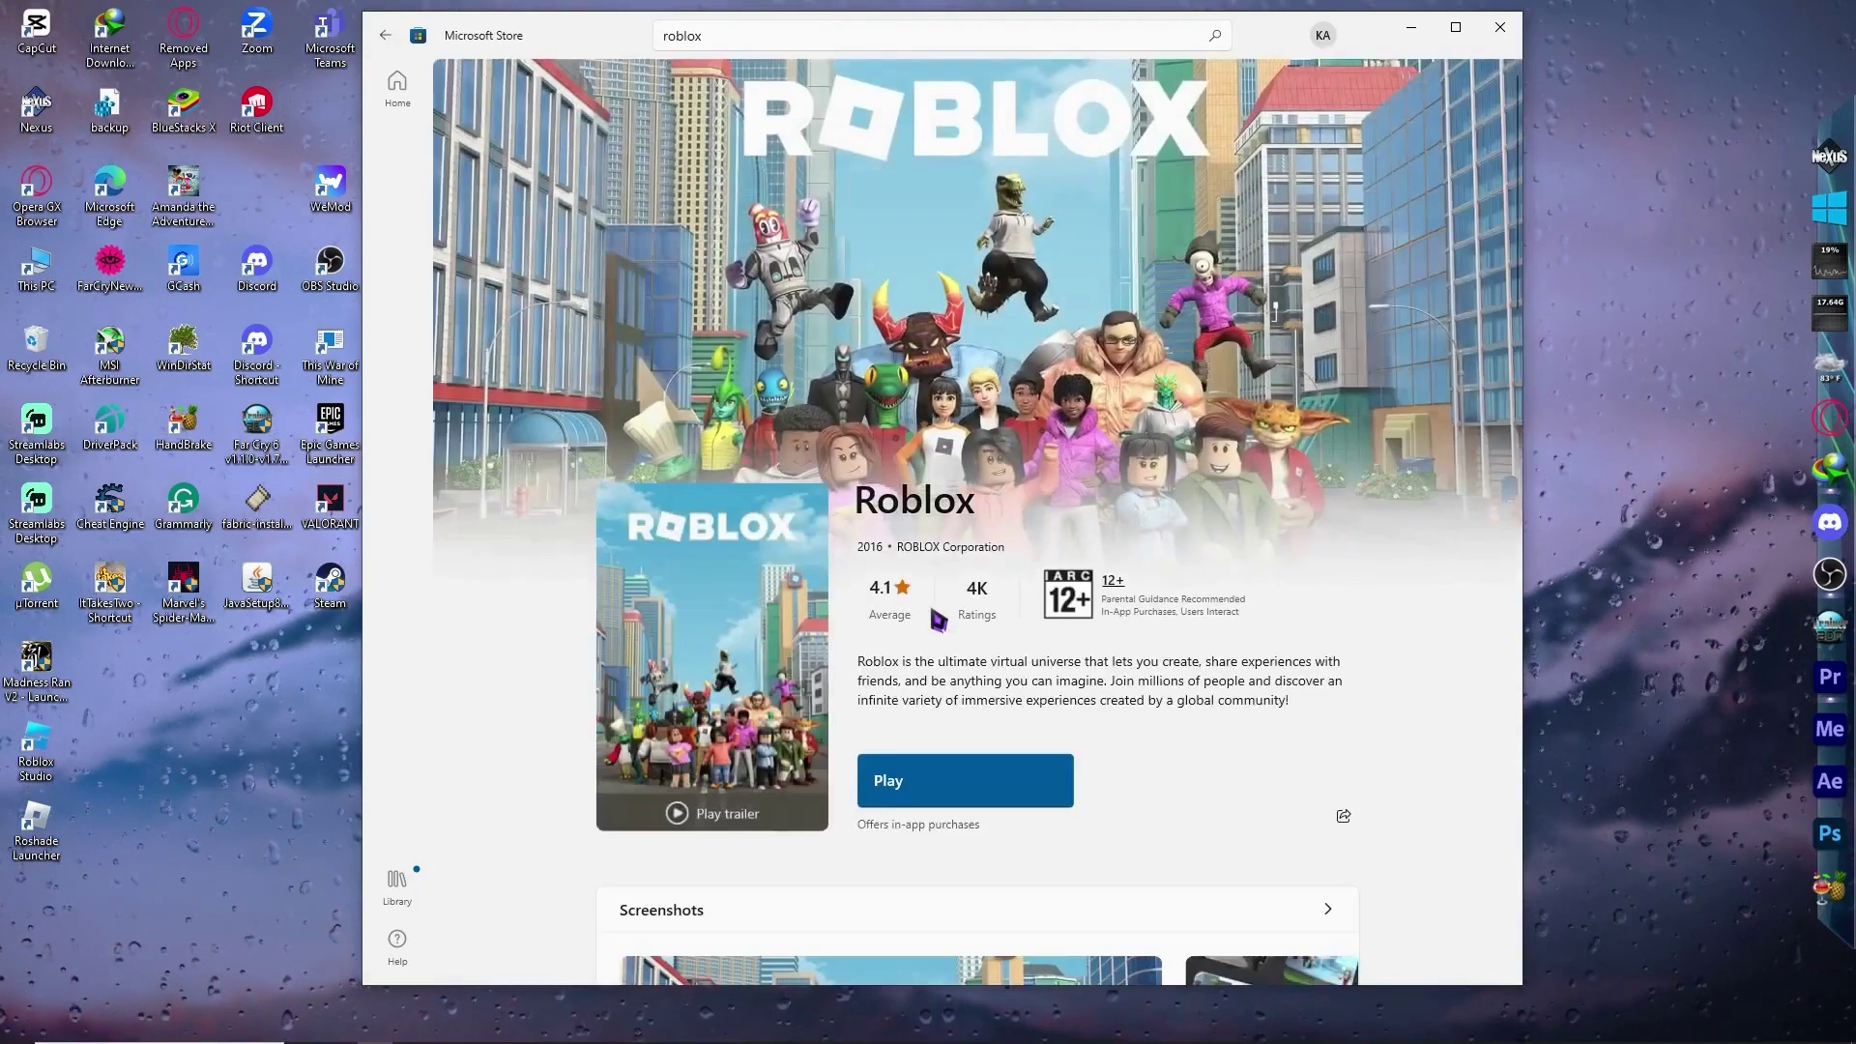